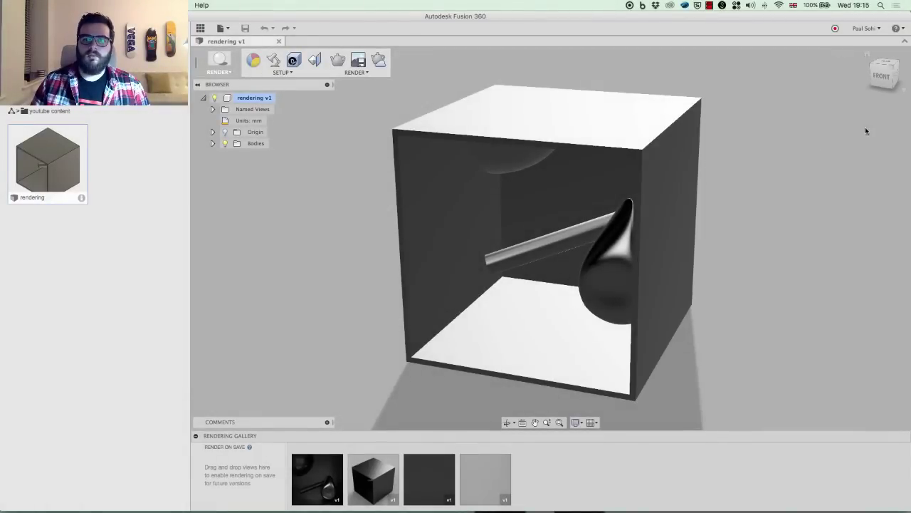
shift+middle_drag(551, 238, 450, 227)
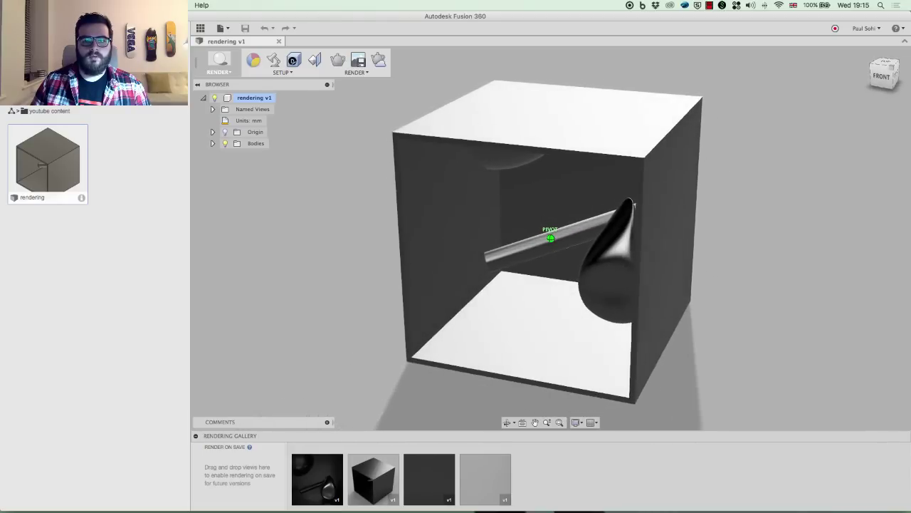
click(885, 78)
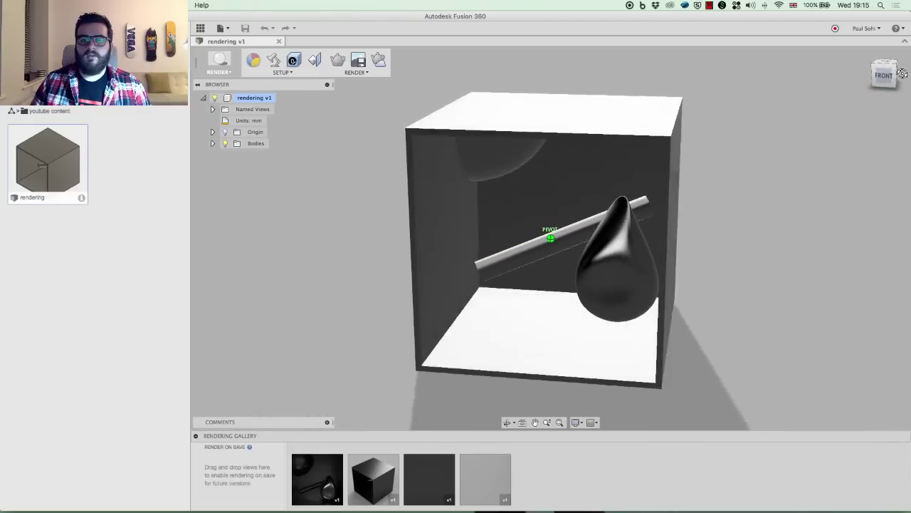
click(896, 72)
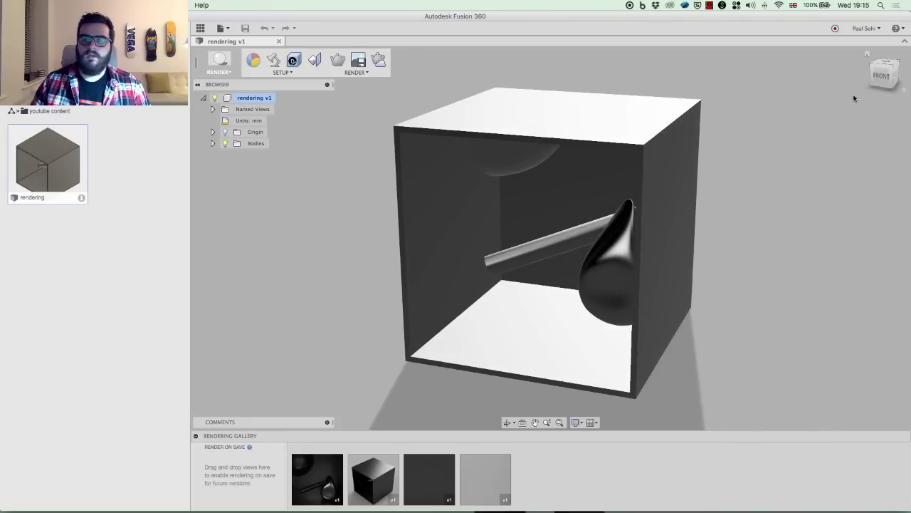
drag(877, 75, 881, 74)
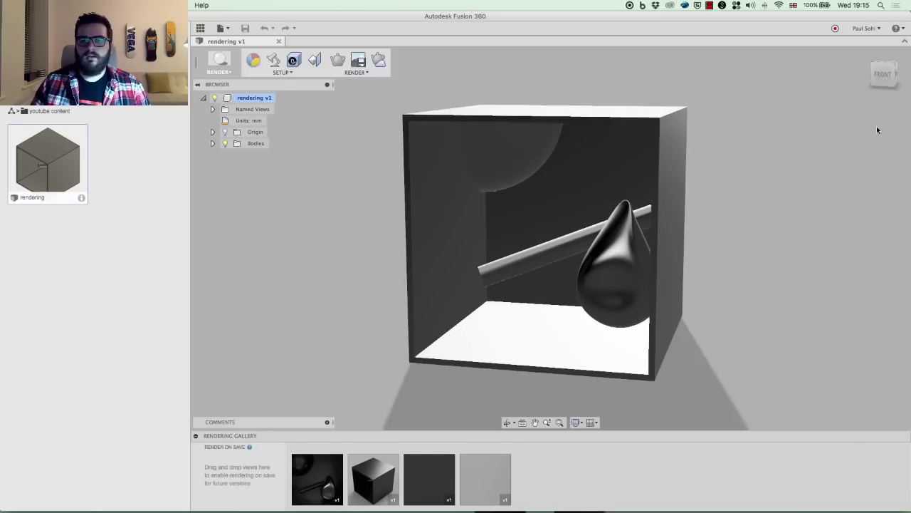
click(876, 77)
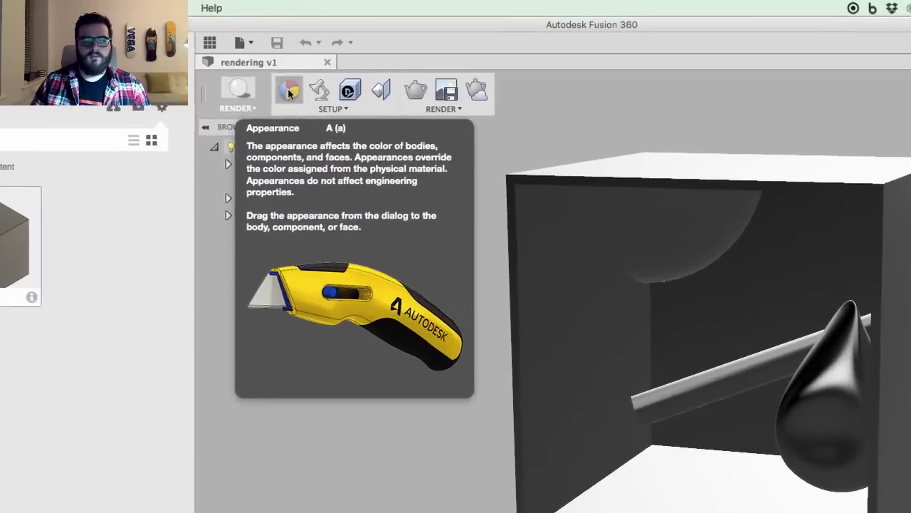
Download the 3D Walnut - Glossy appearance from the finished solid woods in the Fusion 360 Appearance Library.
click(254, 61)
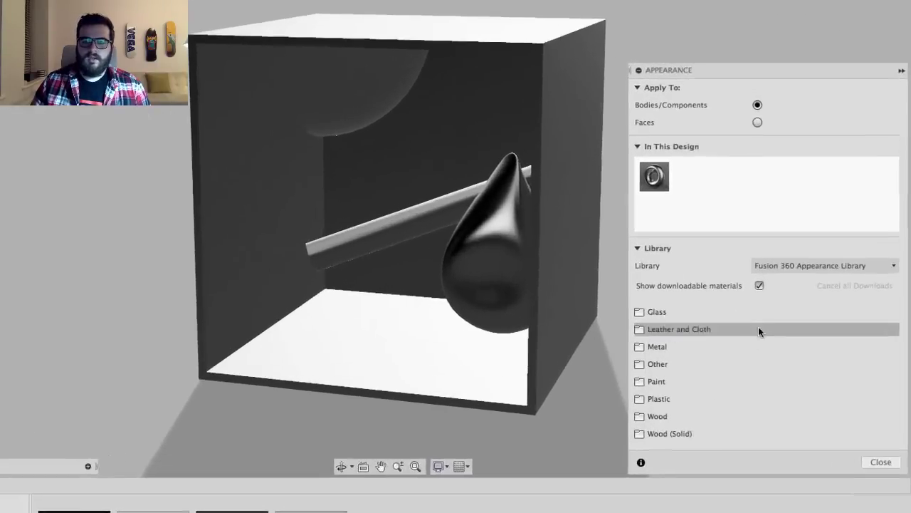
click(802, 294)
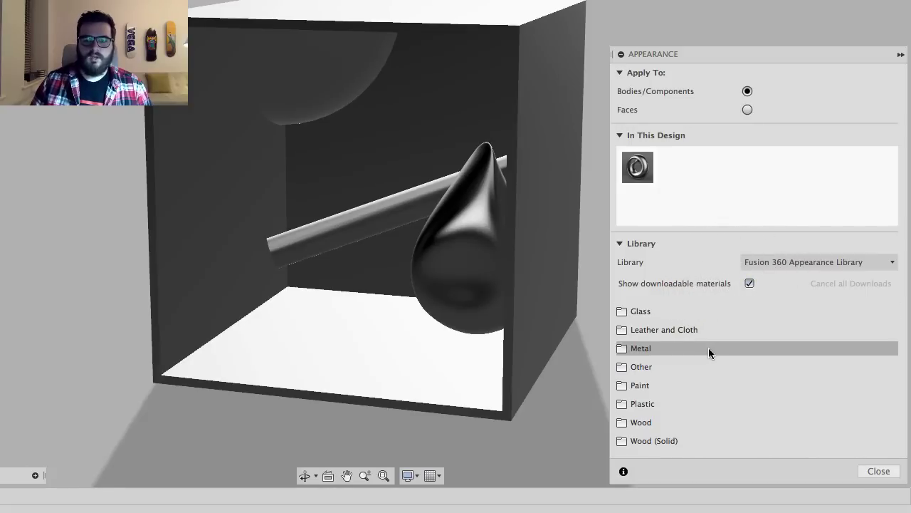
click(676, 439)
scroll(680, 405, down, 3)
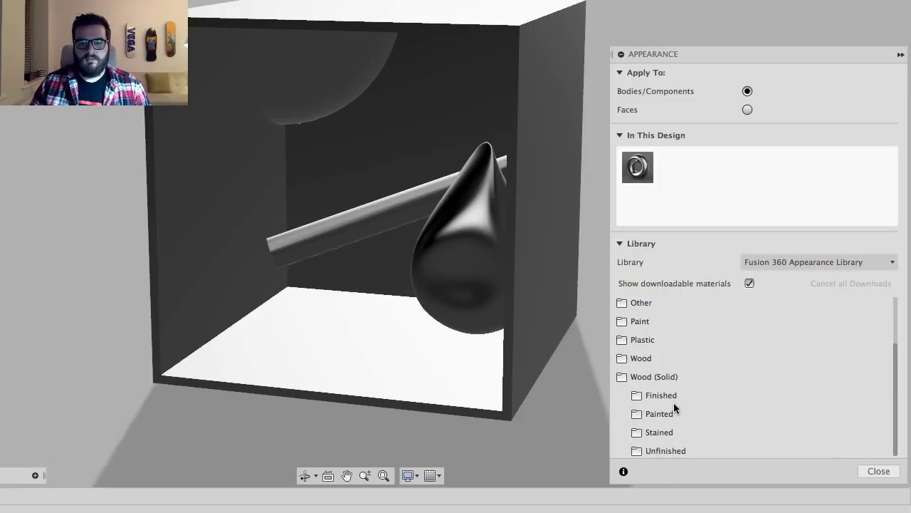
click(673, 395)
scroll(681, 379, down, 3)
scroll(683, 380, down, 1)
scroll(685, 381, down, 3)
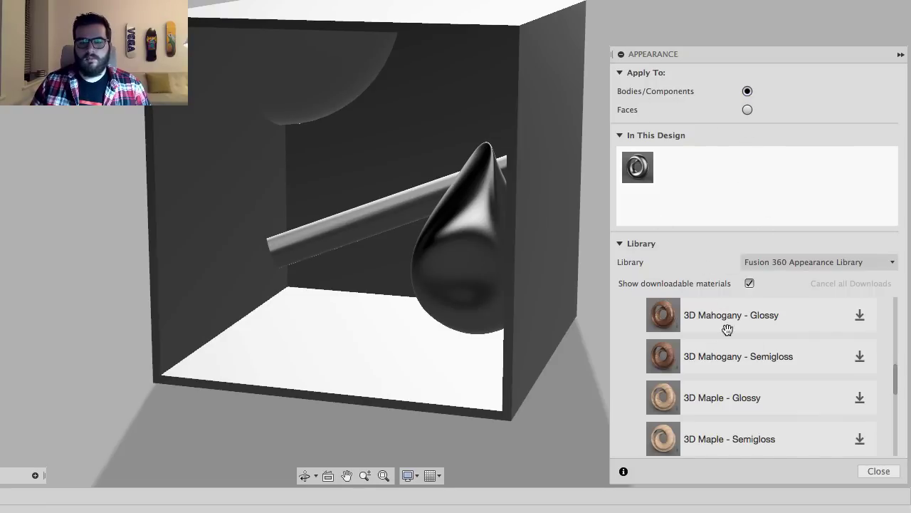
scroll(753, 398, down, 3)
scroll(752, 398, down, 5)
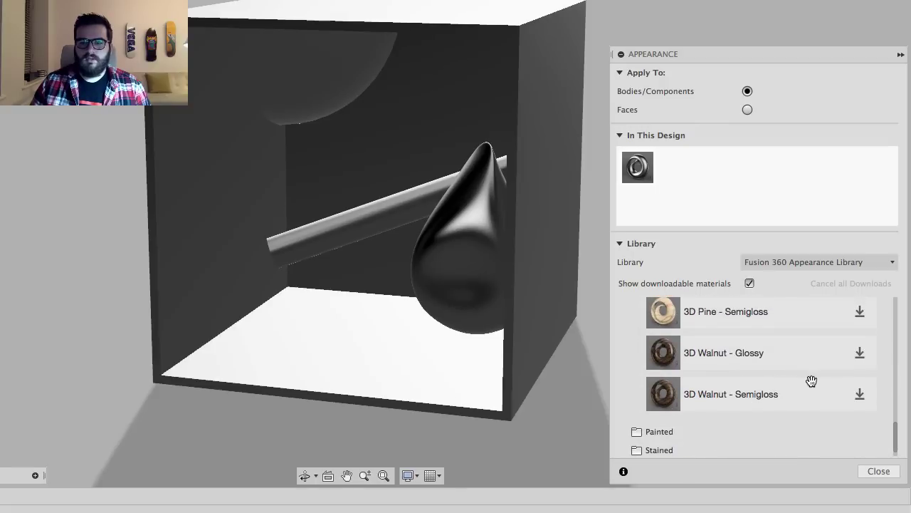
click(860, 352)
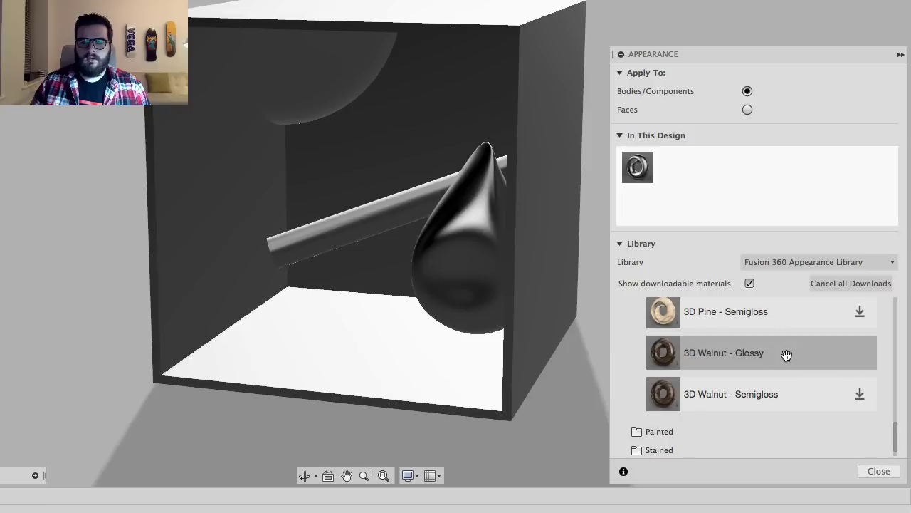
Apply the 3D Walnut - Glossy appearance to the whole hollow box body.
drag(709, 187, 571, 77)
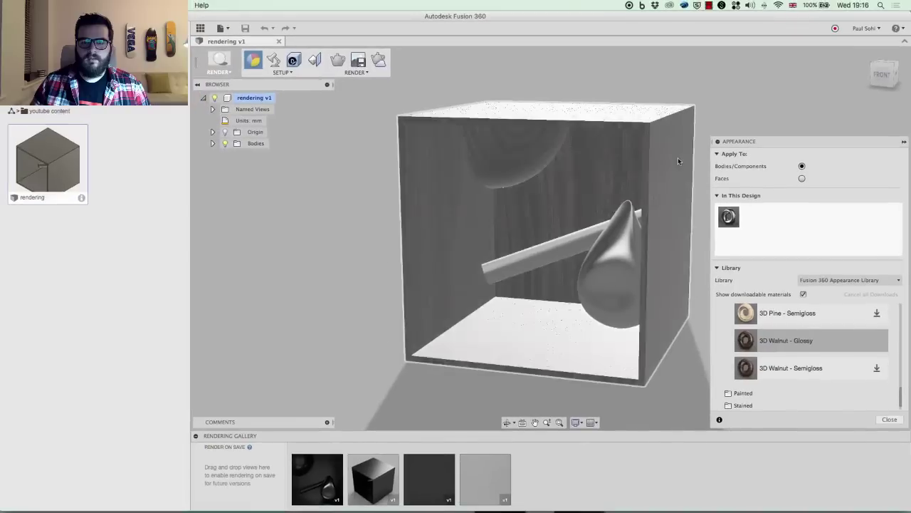
drag(749, 335, 621, 178)
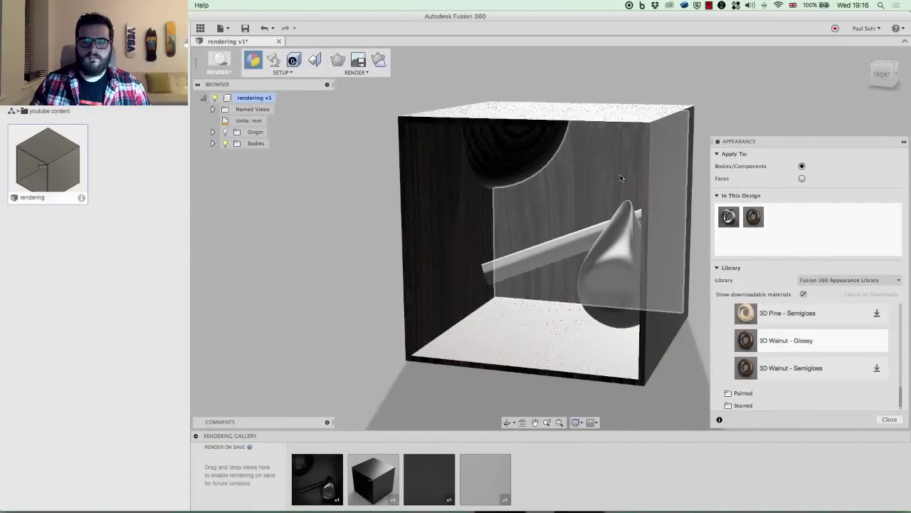
drag(552, 169, 498, 139)
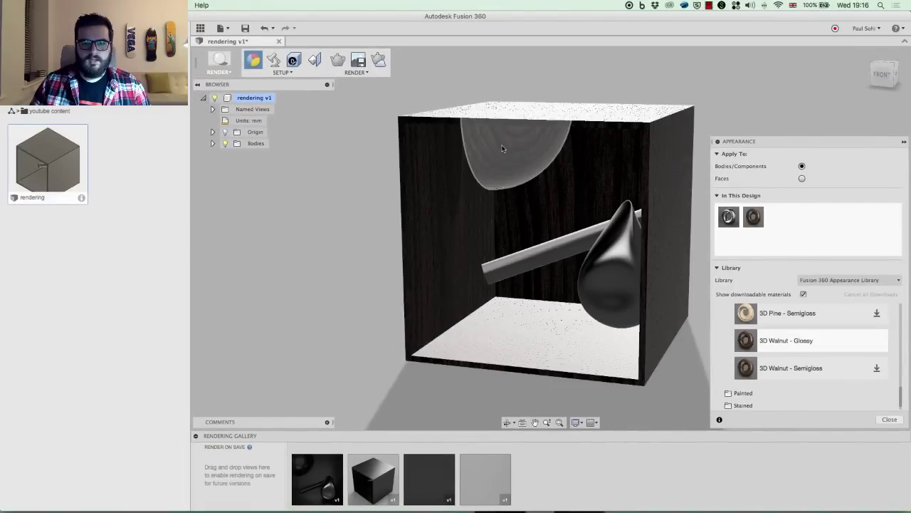
drag(489, 147, 488, 146)
Apply the emissive LED - SMD 3528 - 8lm (White) appearance to only the rounded face inside the box near its ceiling.
scroll(779, 335, up, 5)
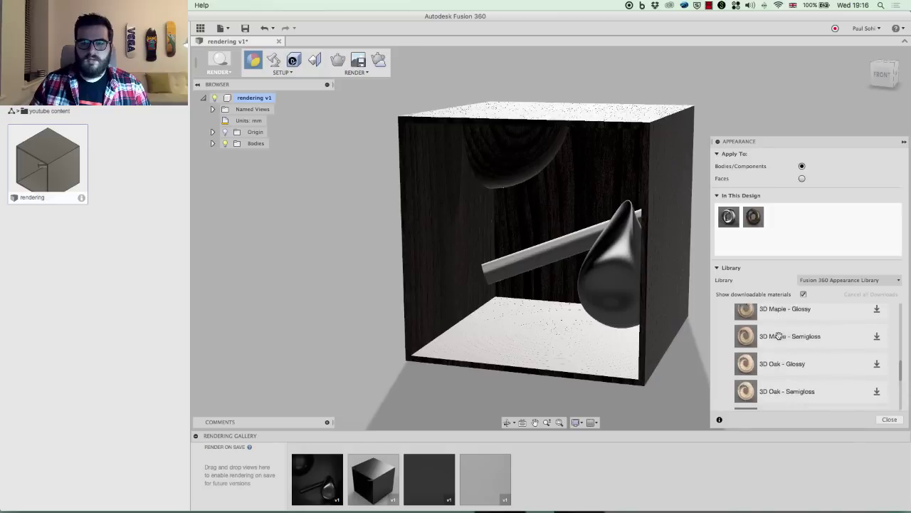
scroll(779, 335, up, 5)
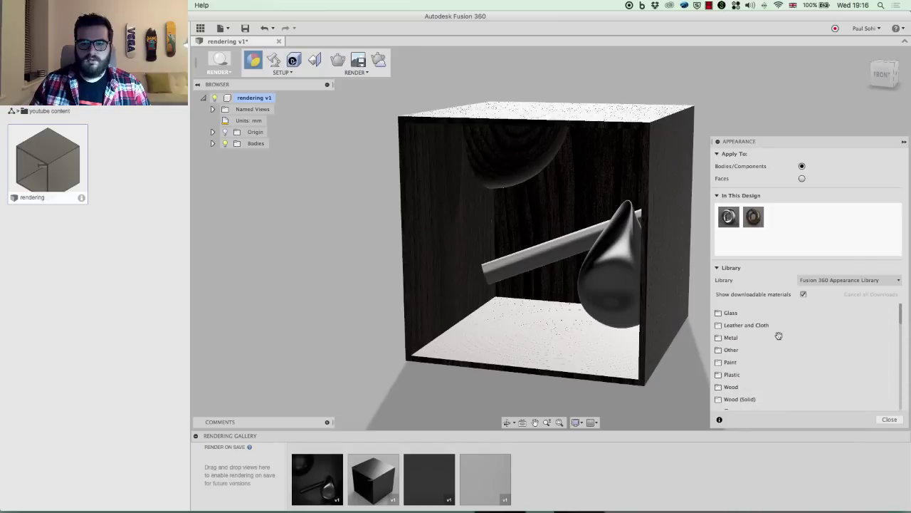
click(736, 350)
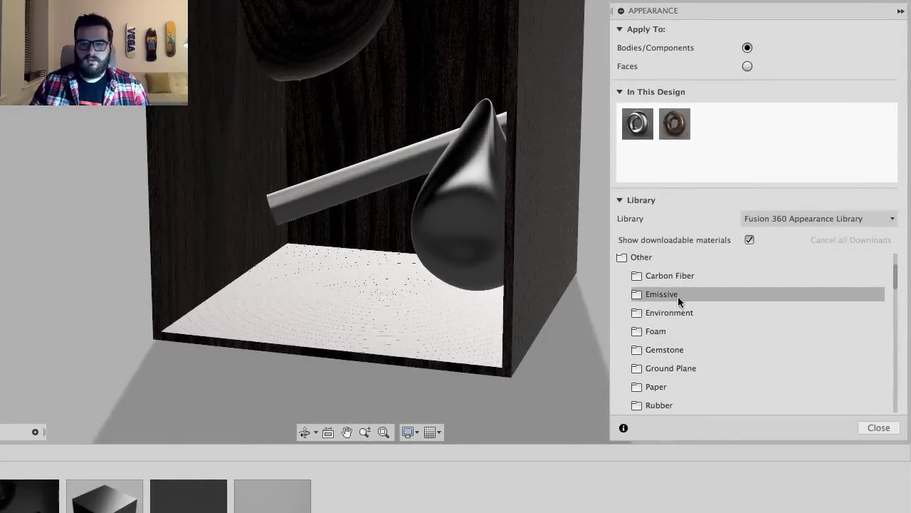
click(756, 331)
scroll(692, 303, down, 5)
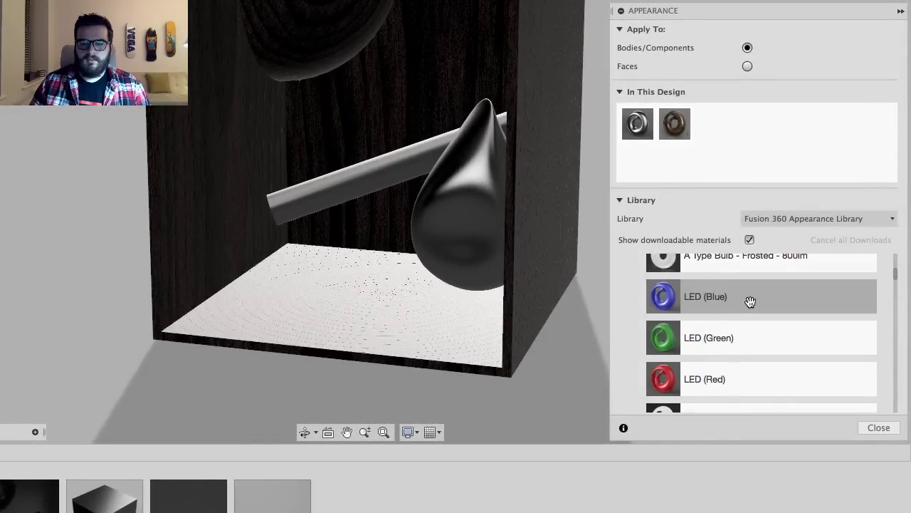
scroll(750, 302, down, 3)
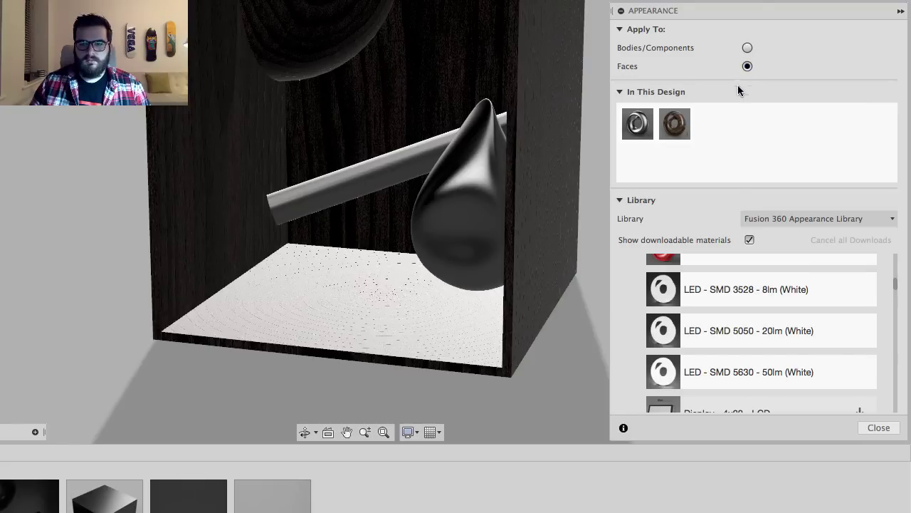
drag(707, 290, 330, 46)
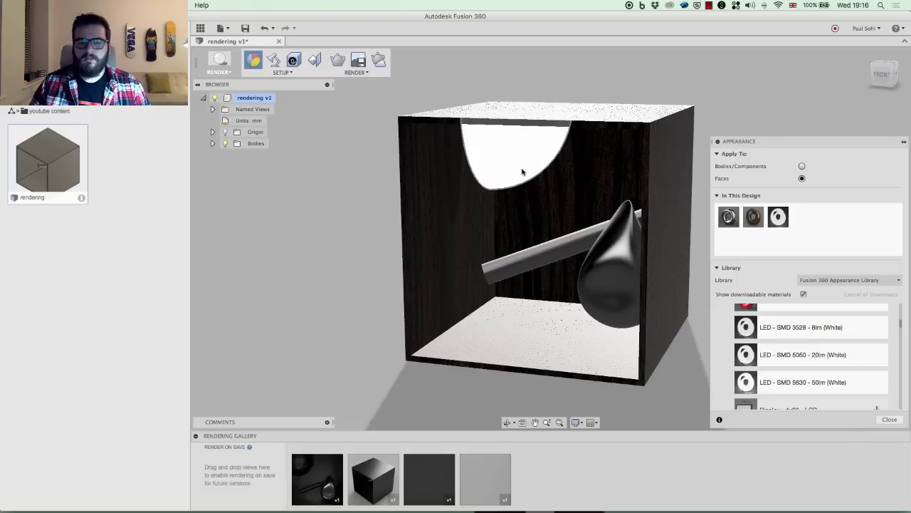
Switch appearances back to bodies/components and apply Copper - Polished to the teardrop body.
scroll(748, 327, up, 5)
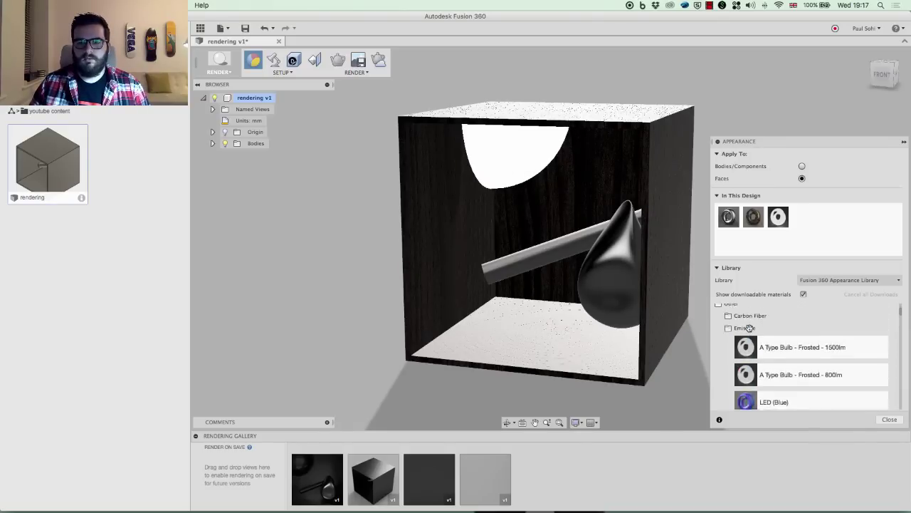
click(731, 349)
click(739, 339)
scroll(751, 340, down, 2)
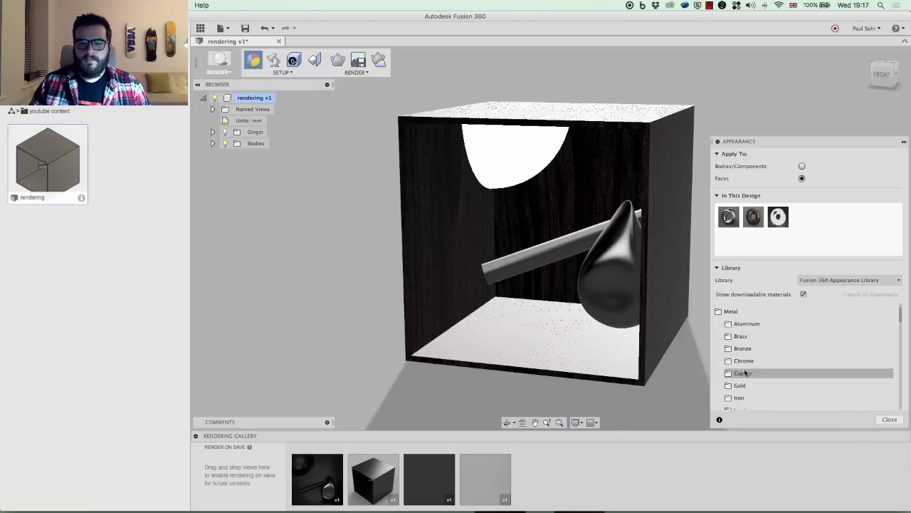
click(745, 372)
scroll(766, 349, down, 3)
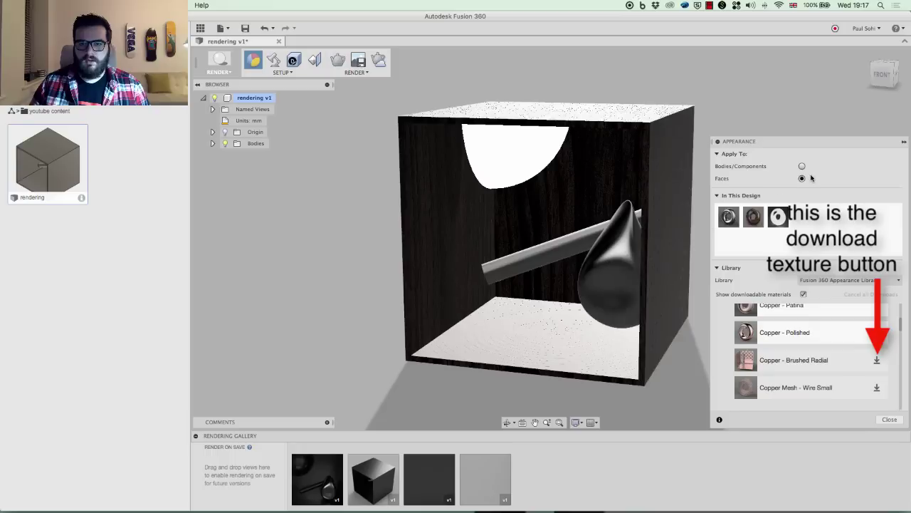
click(802, 165)
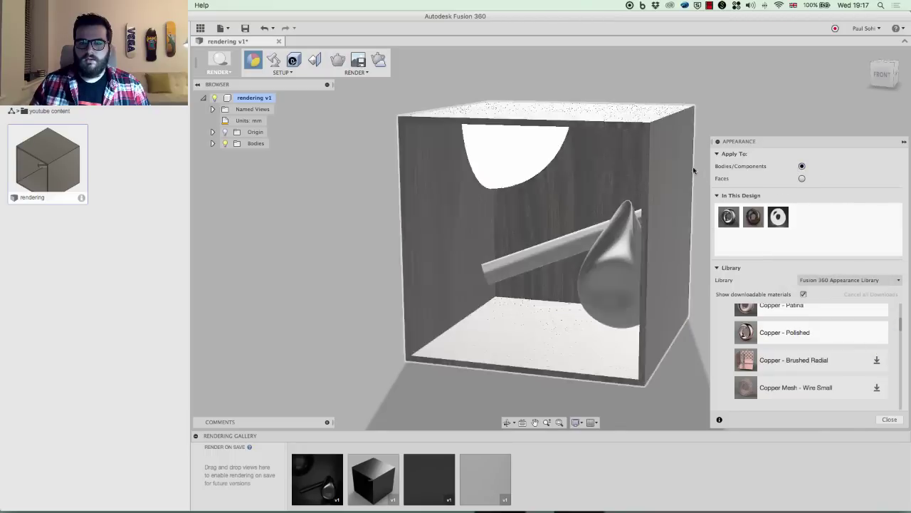
drag(742, 320, 601, 293)
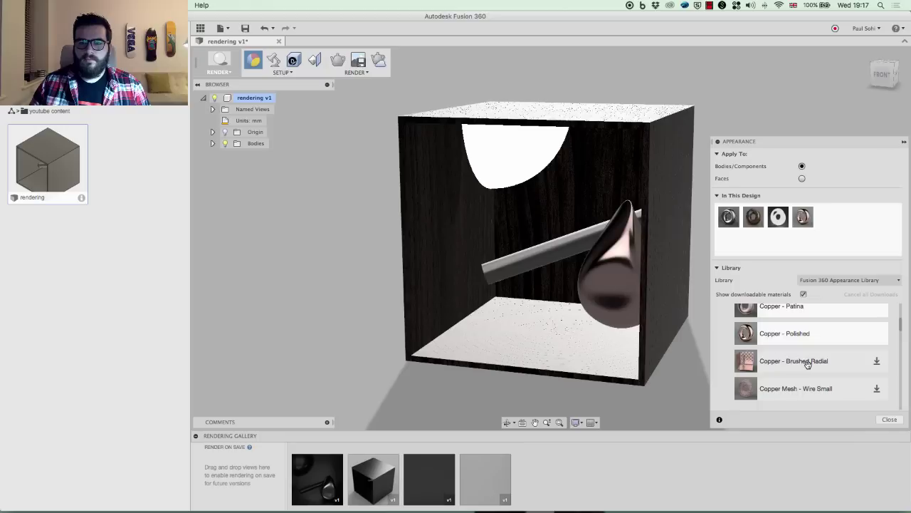
Apply the opaque Plastic - Matte (Gray) appearance to the slanted rod inside the box and finish editing appearances.
scroll(783, 365, up, 5)
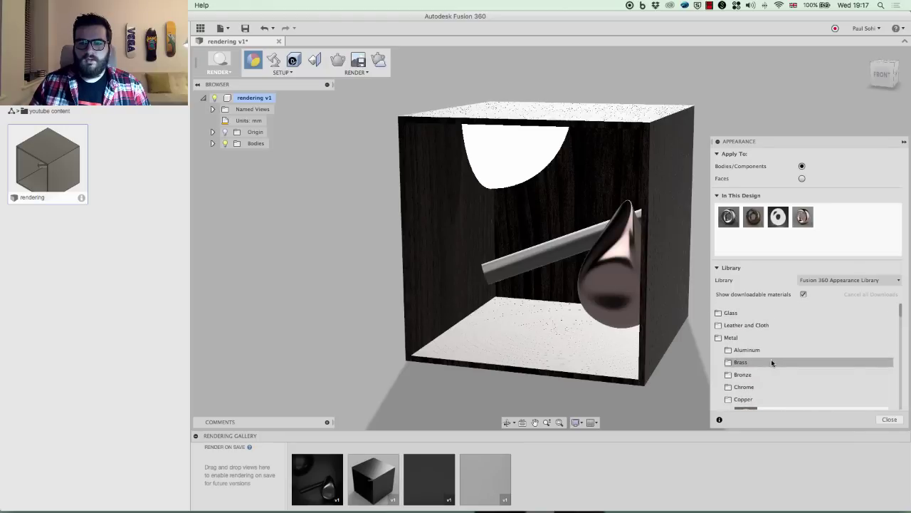
click(774, 337)
scroll(775, 341, down, 1)
scroll(777, 342, down, 1)
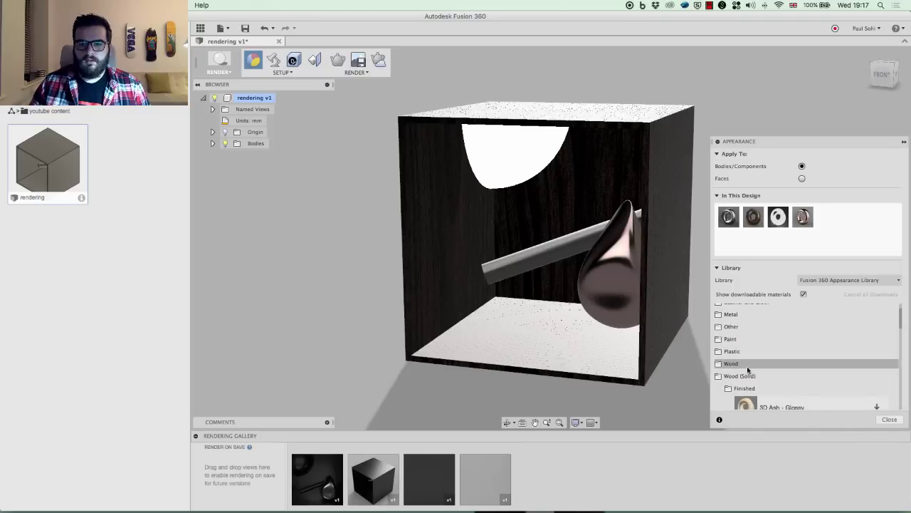
click(754, 349)
scroll(795, 339, down, 3)
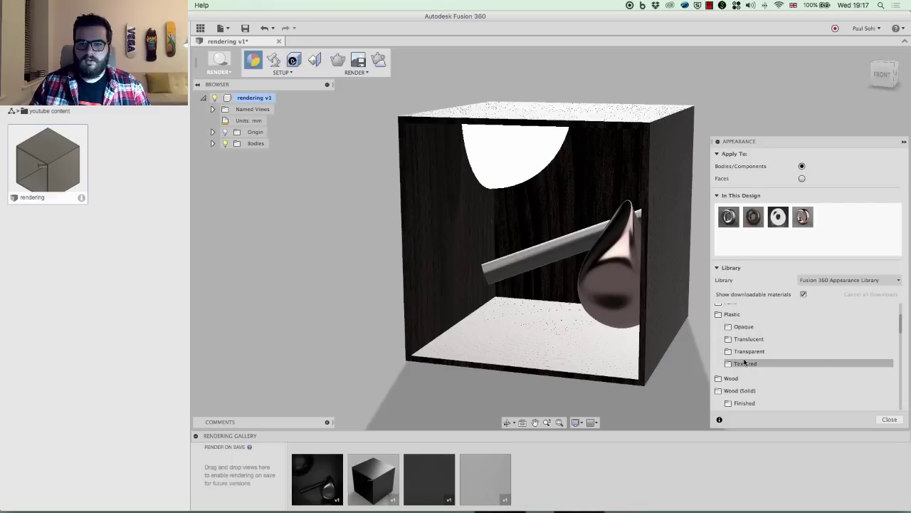
click(745, 327)
scroll(748, 331, down, 6)
scroll(754, 334, down, 2)
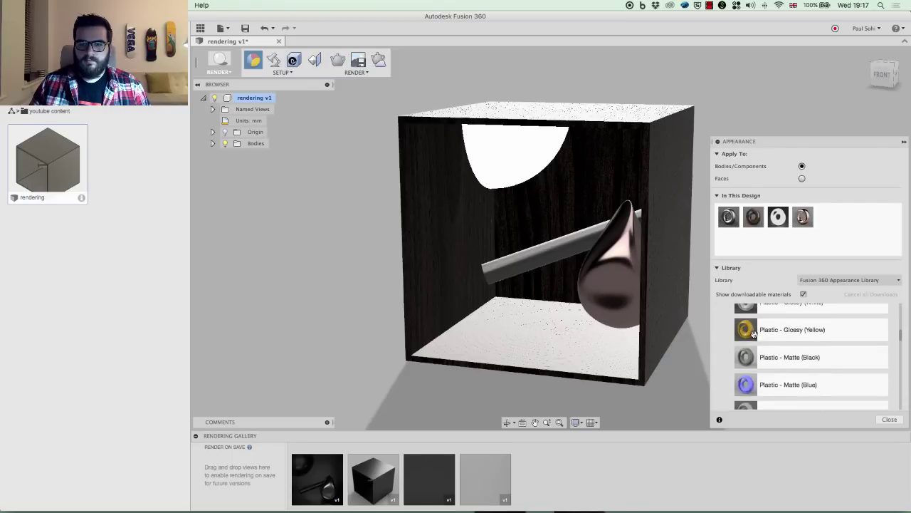
drag(757, 375, 556, 252)
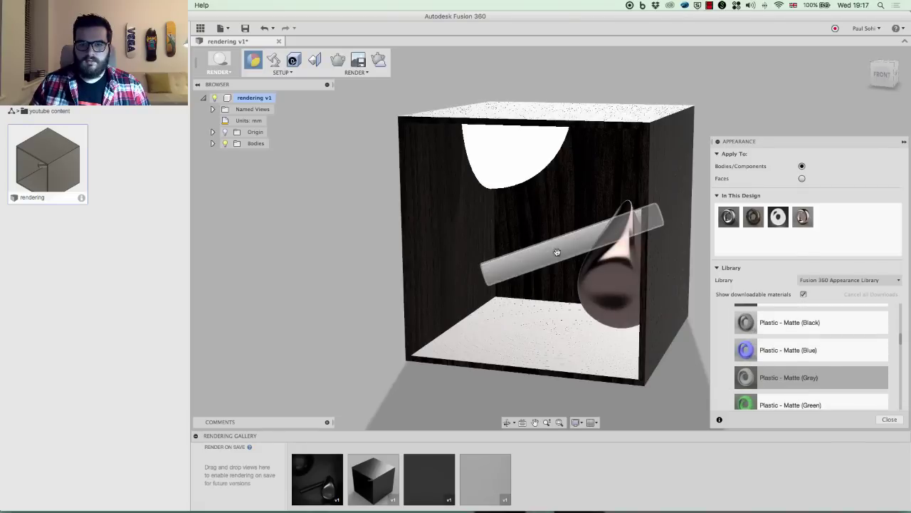
mouse_move(545, 285)
shift+middle_down()
mouse_move(477, 286)
mouse_move(527, 286)
shift+middle_up()
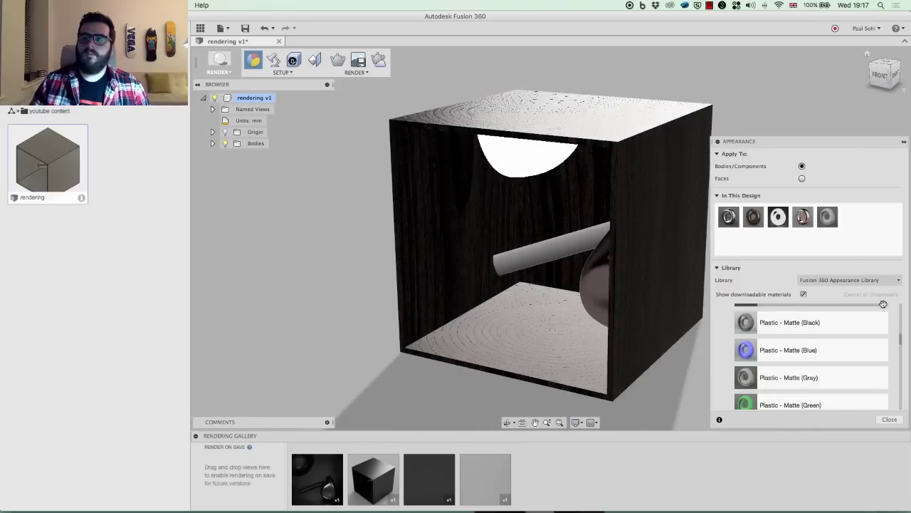
click(888, 420)
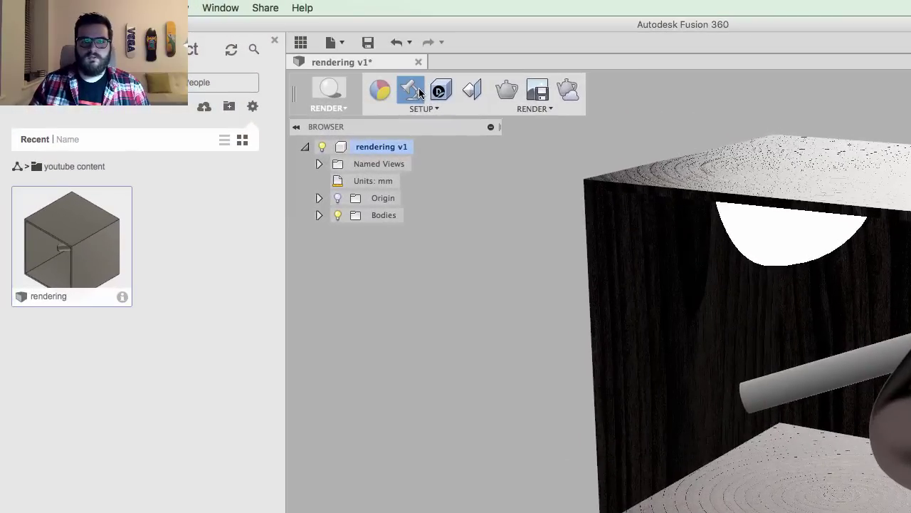
Open the scene settings.
click(420, 92)
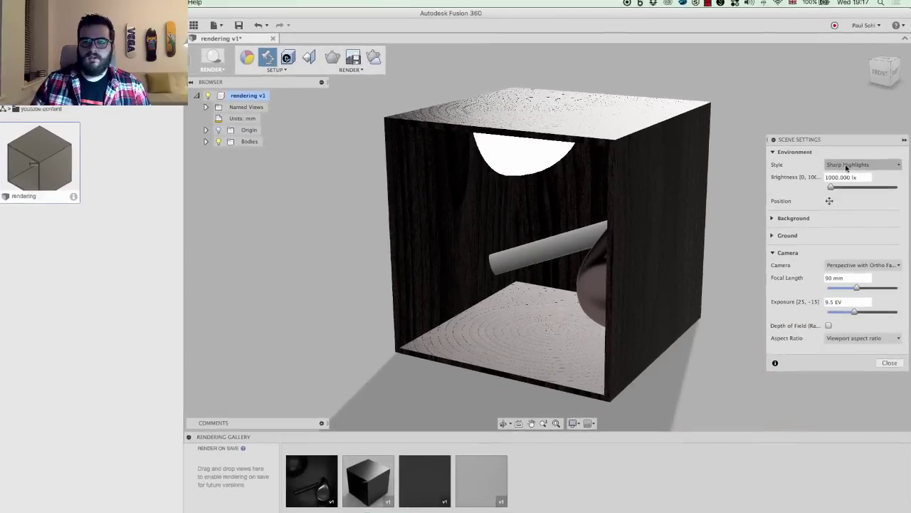
click(851, 167)
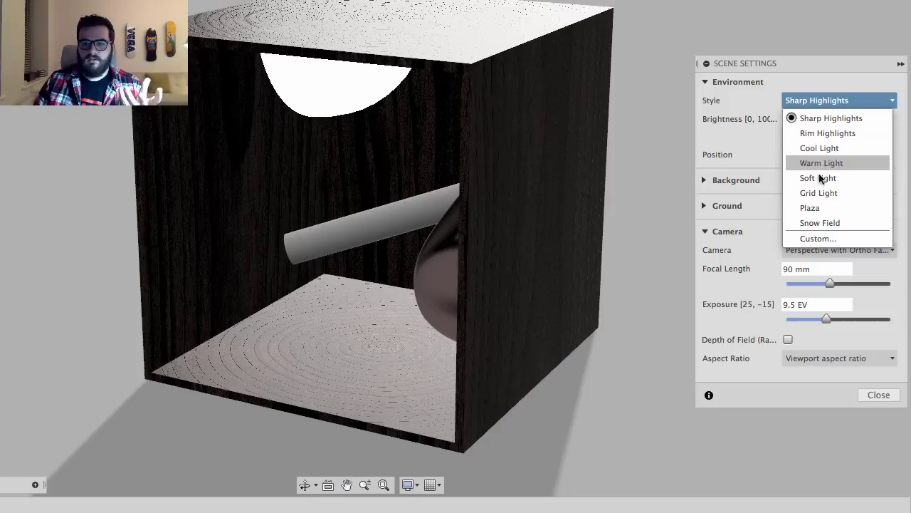
click(817, 235)
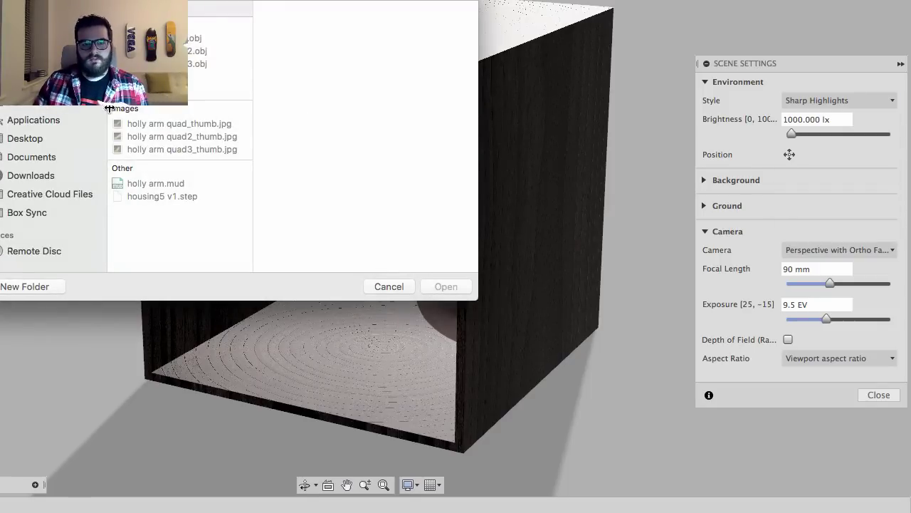
click(389, 286)
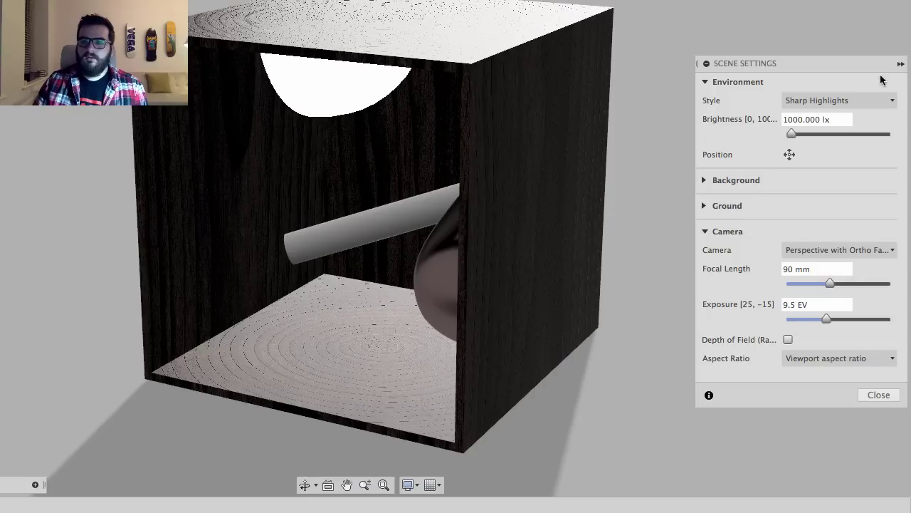
Change the scene's environment style to Rim Highlights.
click(823, 105)
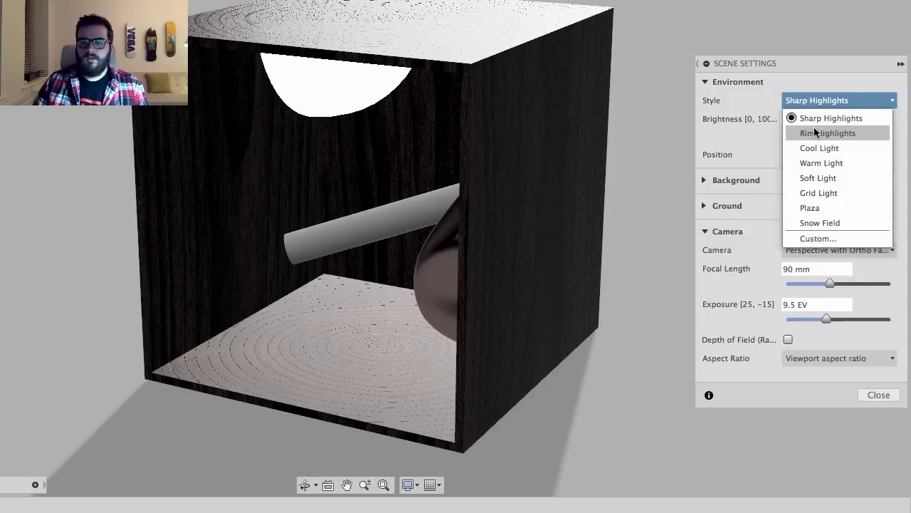
click(678, 143)
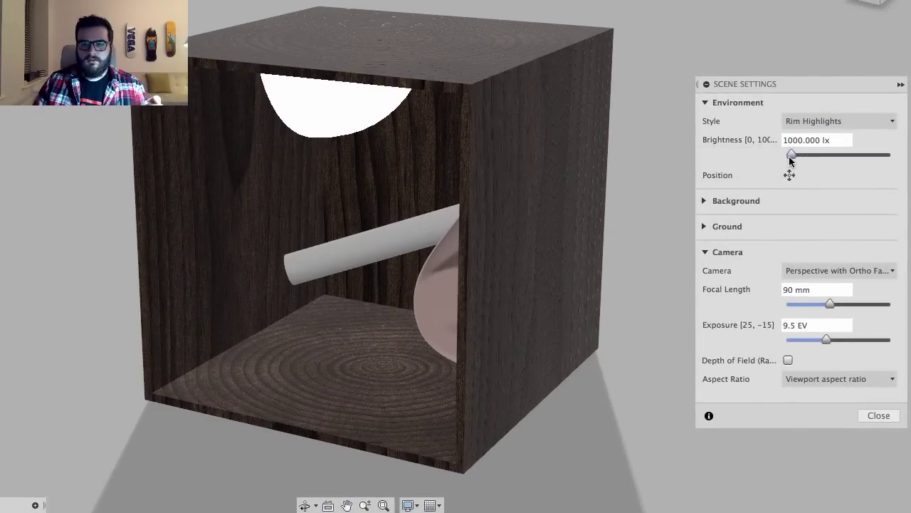
Try the environment brightness at 0 lx and set it to 1200.877 lx.
mouse_move(791, 160)
mouse_down()
mouse_move(802, 158)
mouse_move(781, 161)
mouse_up()
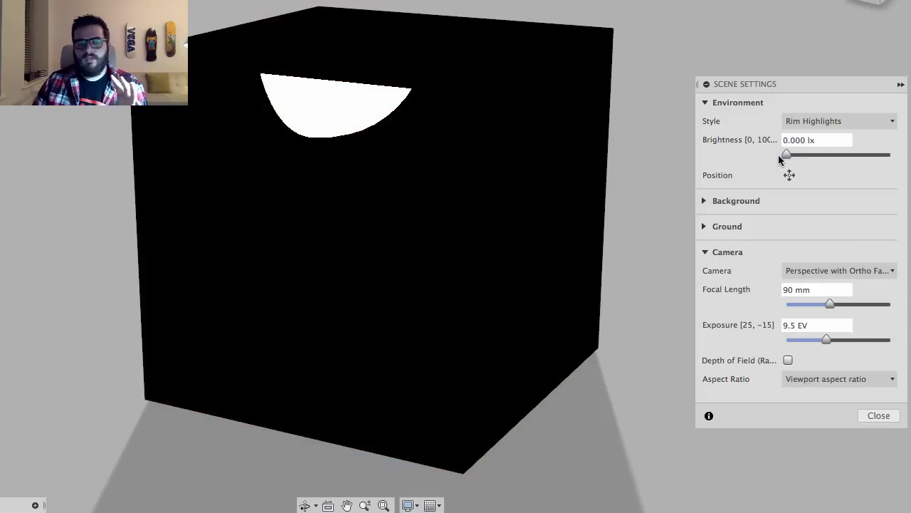
drag(787, 156, 790, 158)
click(793, 139)
text(100)
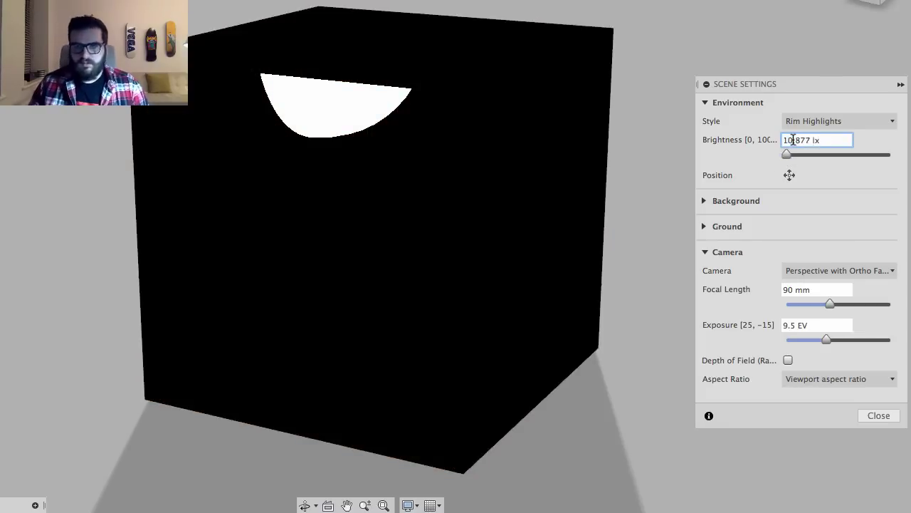
text(0)
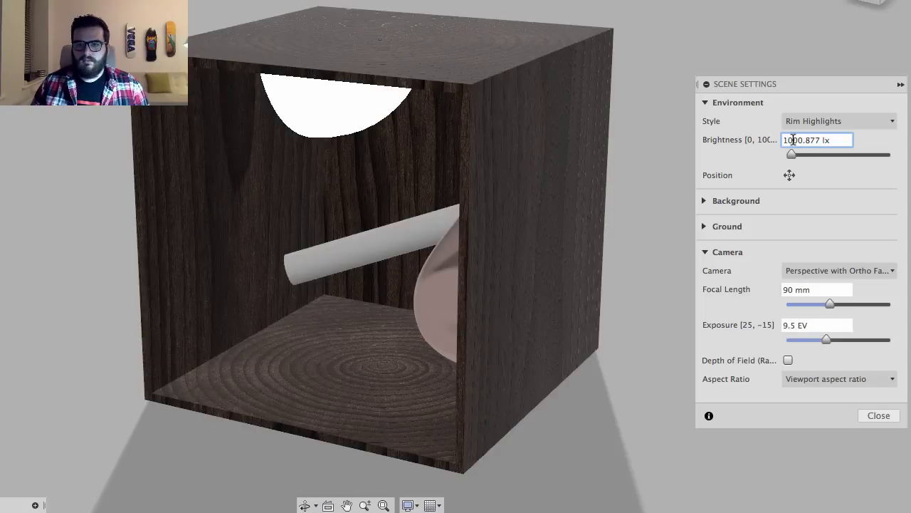
key(BackSpace)
text(2)
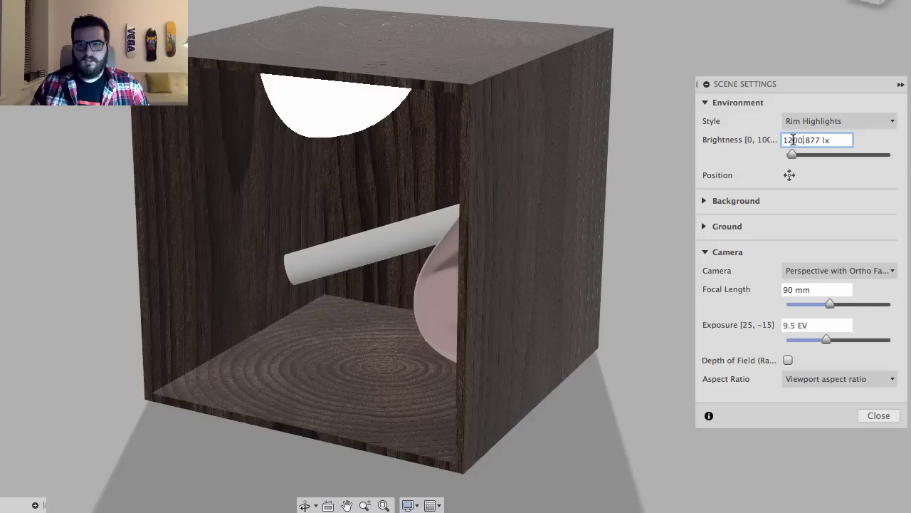
Rotate the environment to about -147.6 degrees, try a 10 mm height offset and set the offset to 0.
click(789, 176)
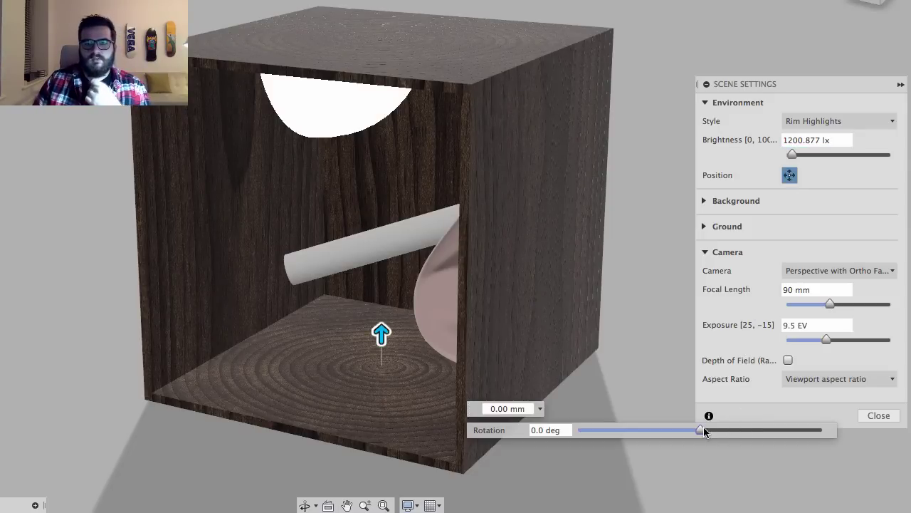
drag(700, 429, 599, 434)
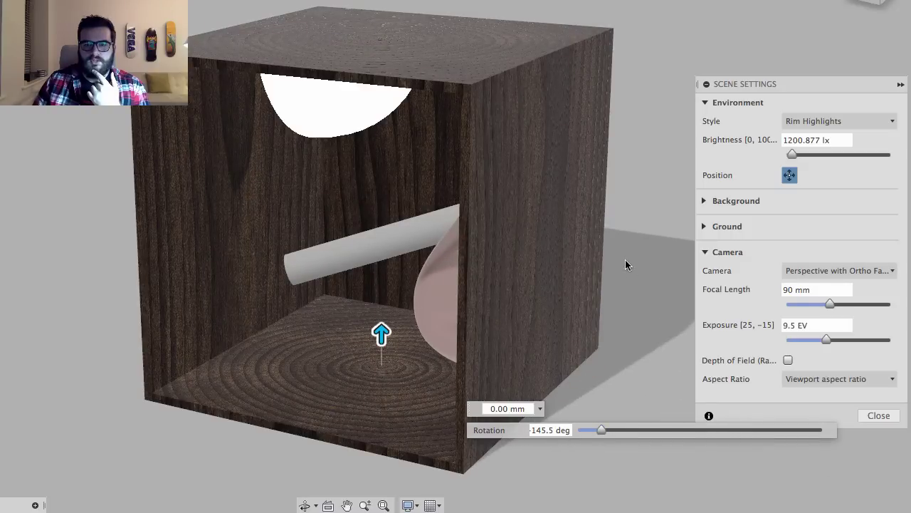
drag(606, 440, 597, 430)
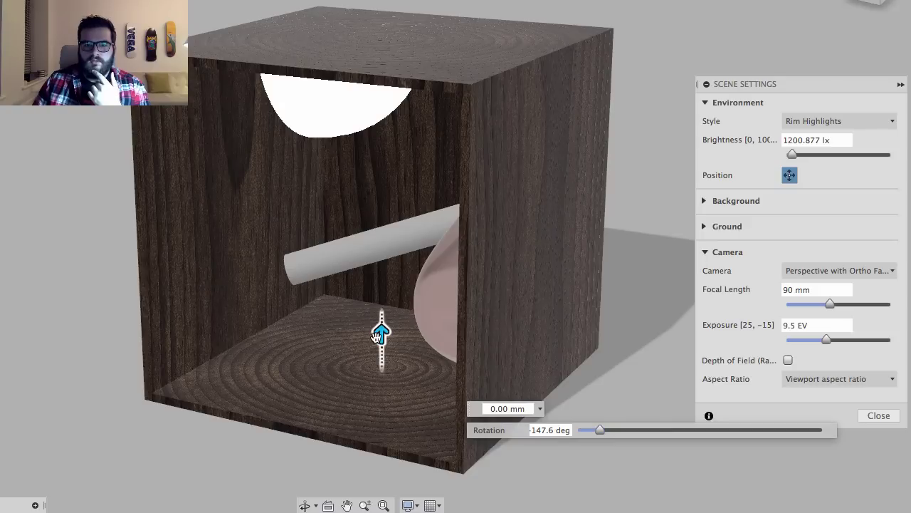
mouse_move(381, 319)
mouse_down()
mouse_move(381, 260)
mouse_move(381, 327)
mouse_up()
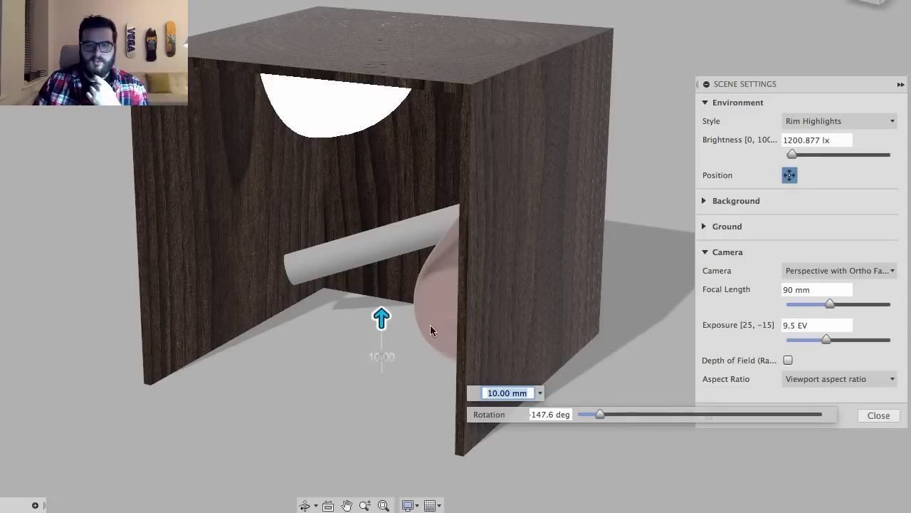
text(0)
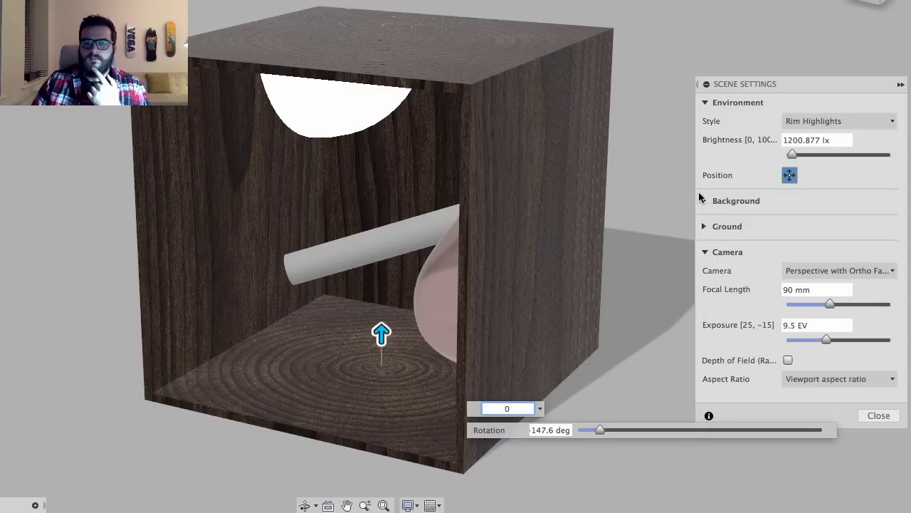
Set the solid background color to light gray with RGB 217, 217, 217.
click(704, 201)
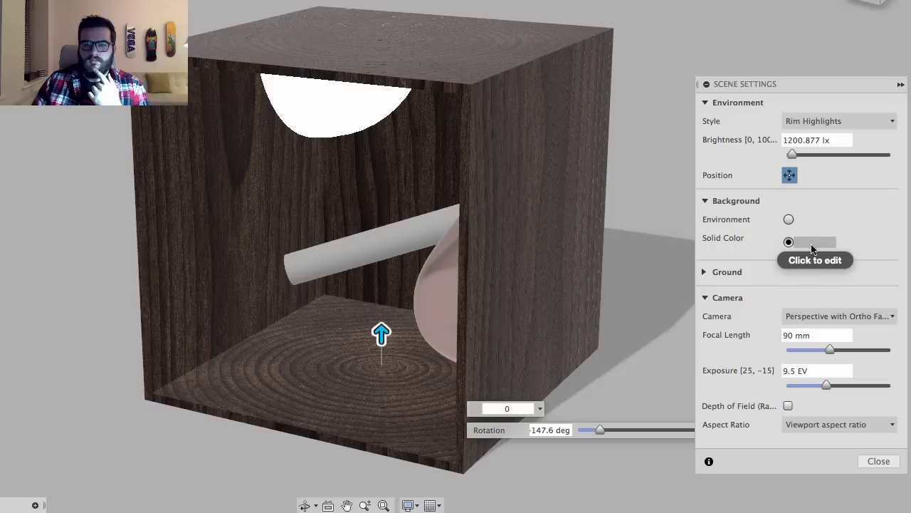
click(812, 243)
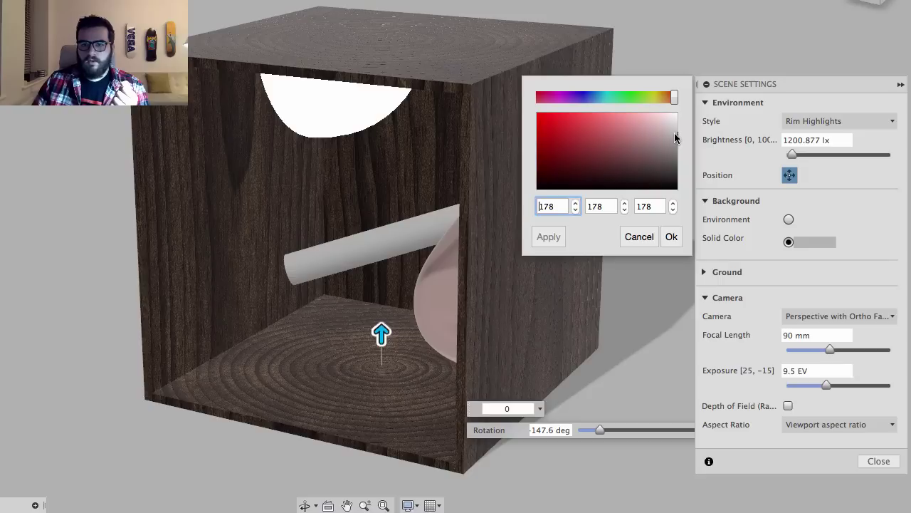
drag(677, 136, 677, 124)
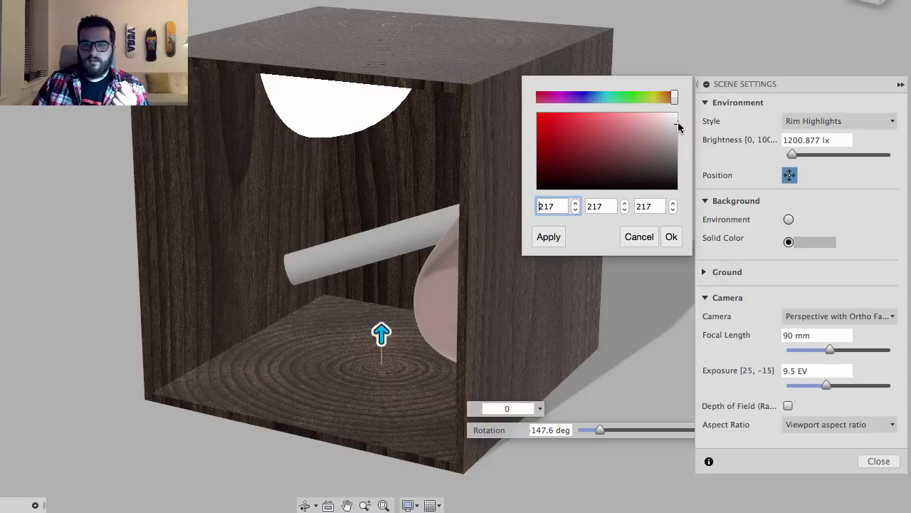
click(556, 237)
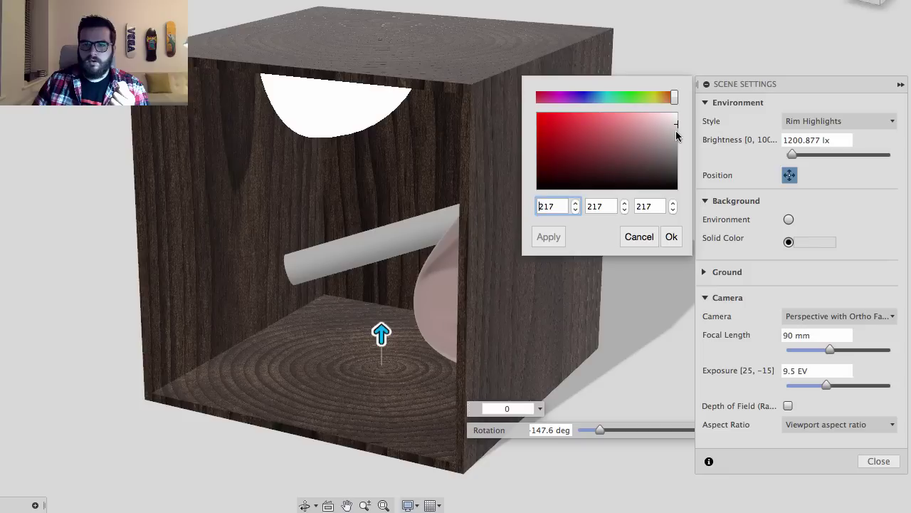
click(671, 237)
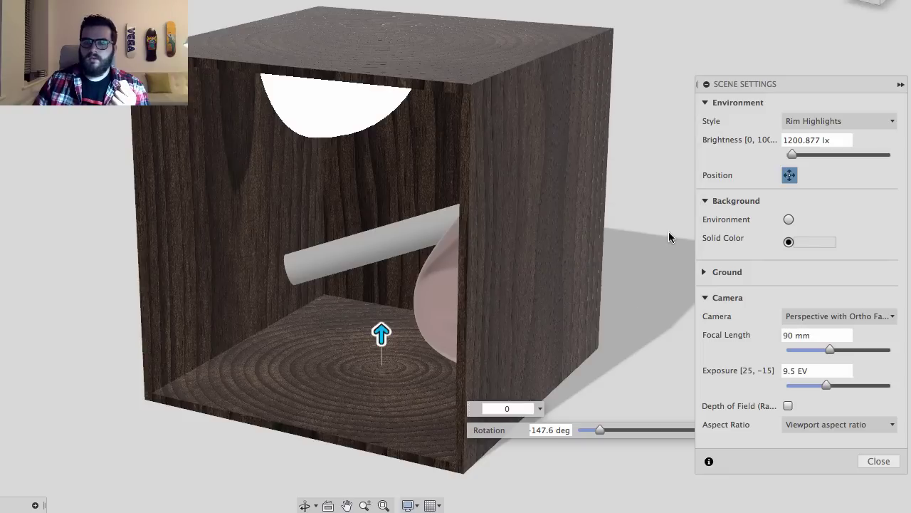
Use the environment as the background and rotate it to about -71.2 degrees.
click(789, 220)
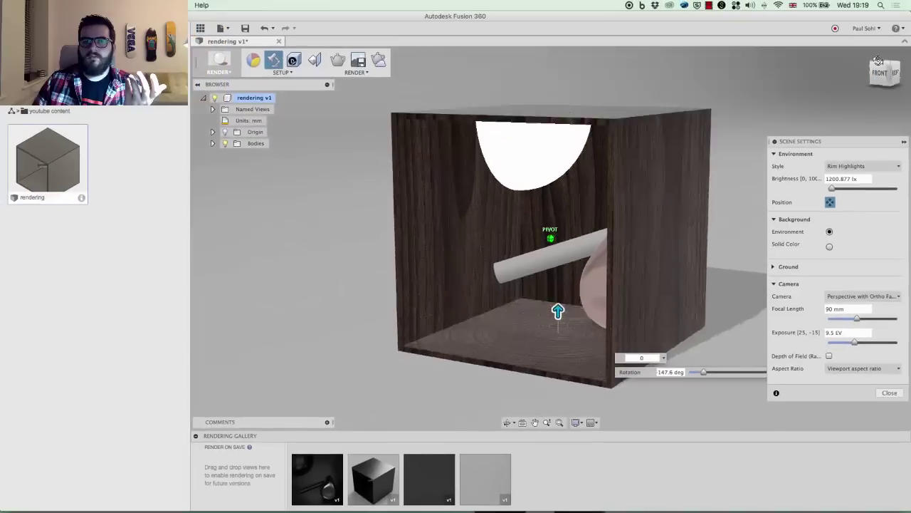
mouse_move(878, 60)
mouse_down()
mouse_move(863, 84)
mouse_move(875, 70)
mouse_move(882, 84)
mouse_up()
click(831, 202)
click(831, 203)
mouse_move(704, 370)
mouse_down()
mouse_move(803, 368)
mouse_move(734, 371)
mouse_up()
click(878, 84)
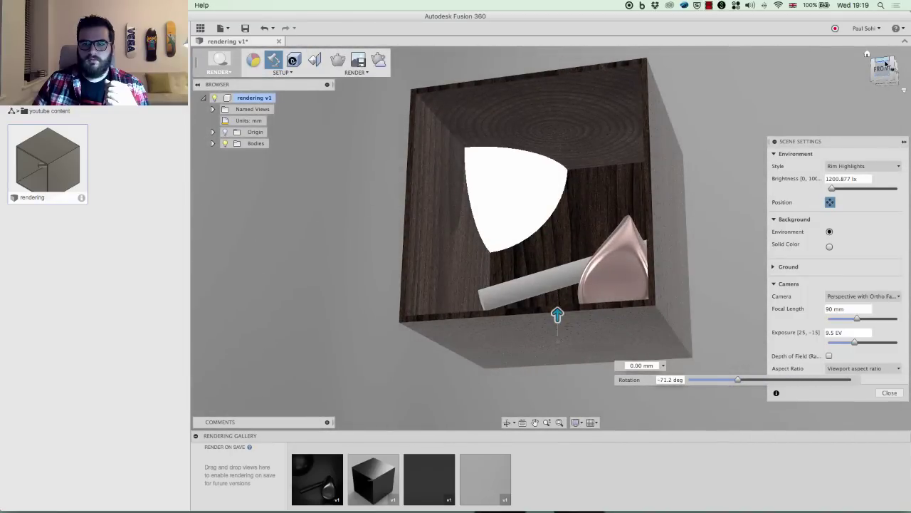
Rotate the environment to about -139.2 degrees and switch the background back to the solid color.
click(874, 82)
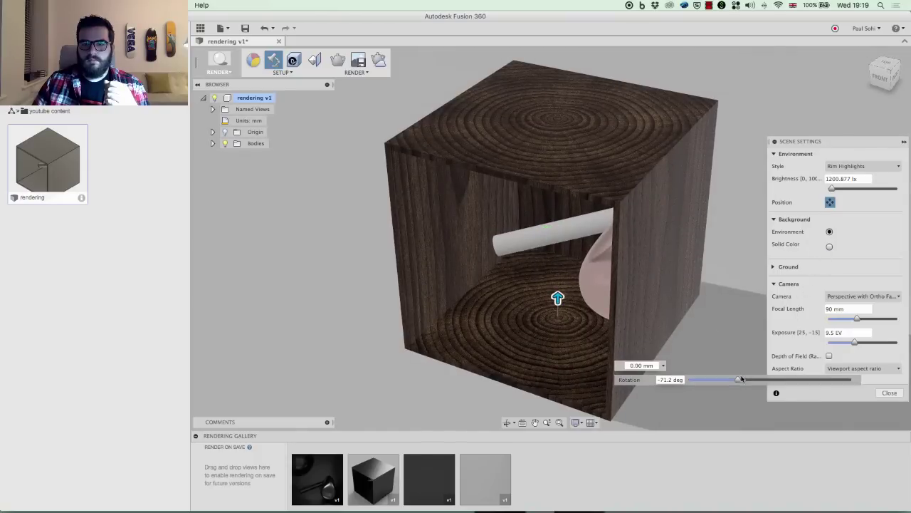
drag(738, 380, 707, 385)
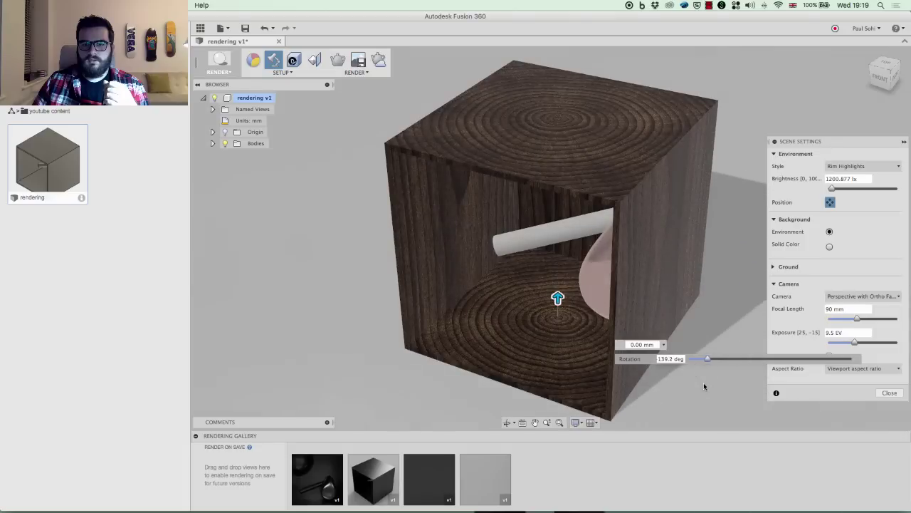
click(829, 202)
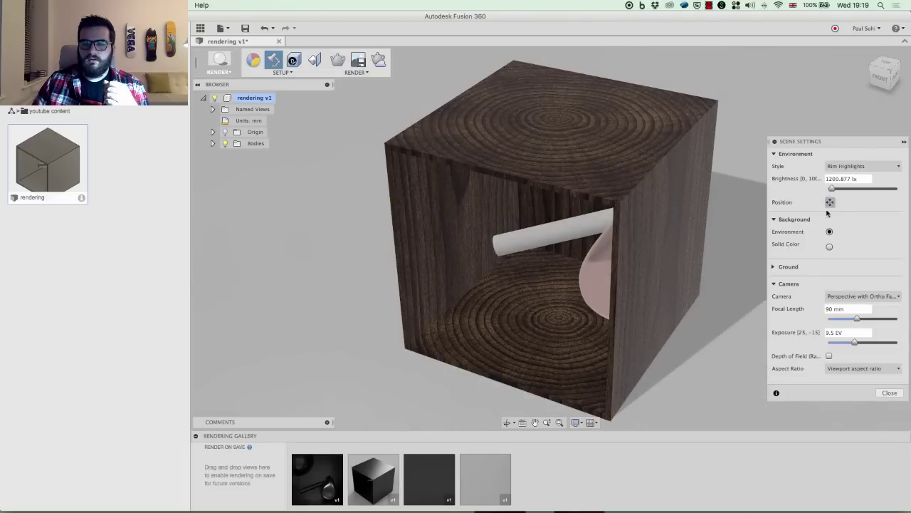
click(830, 246)
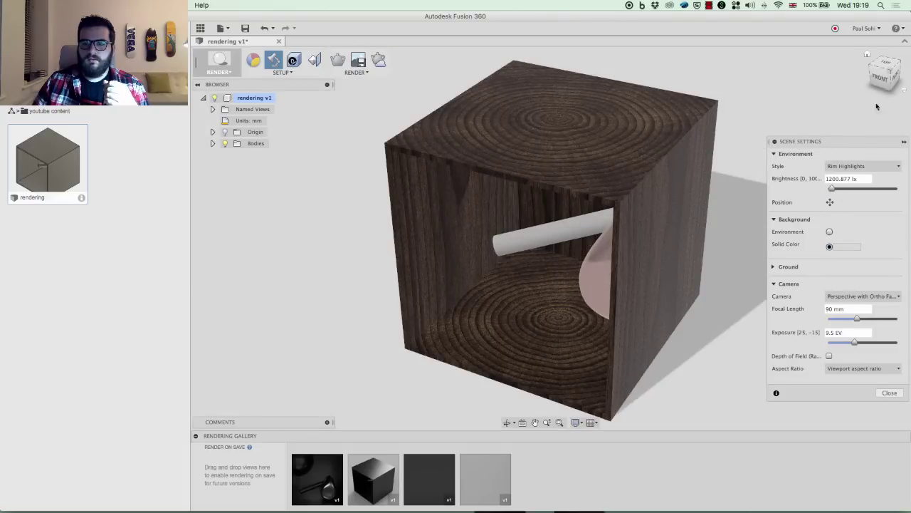
drag(883, 80, 892, 83)
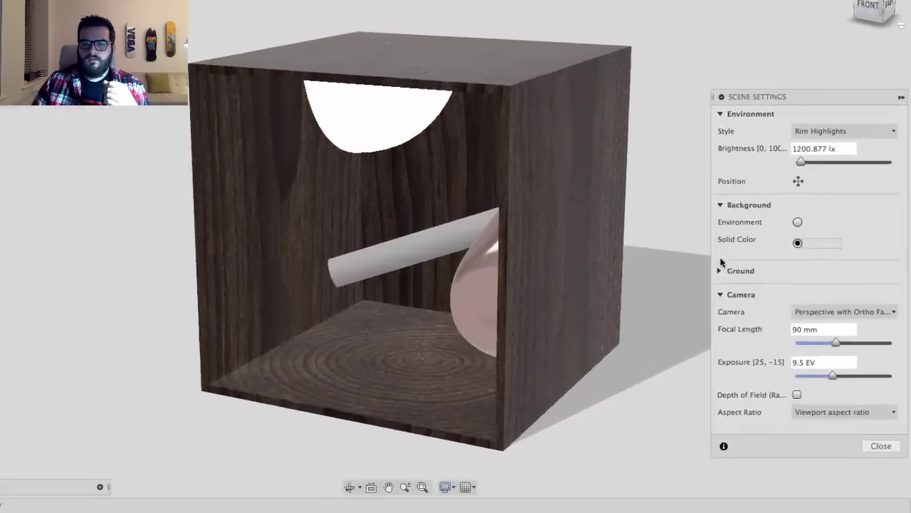
Expand the ground settings and compare the scene with the ground plane off and on, leaving it enabled.
click(721, 270)
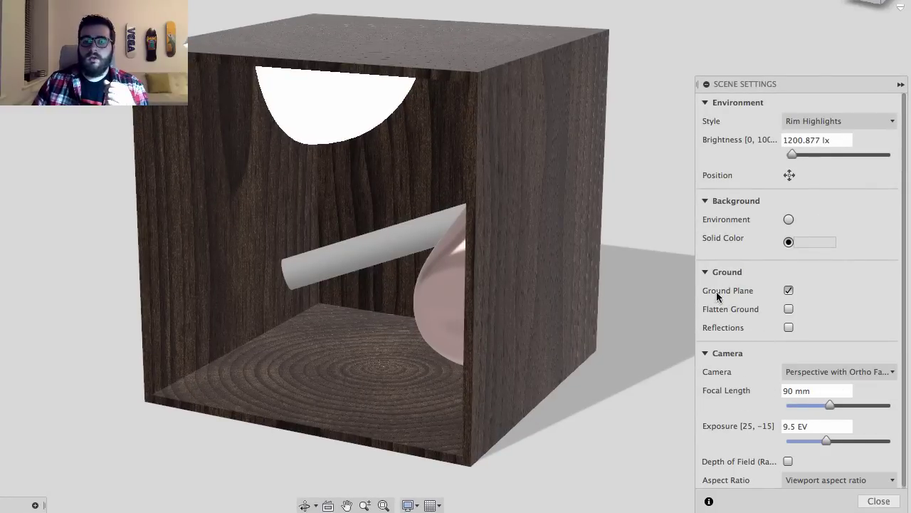
click(789, 291)
click(789, 291)
click(789, 291)
click(789, 292)
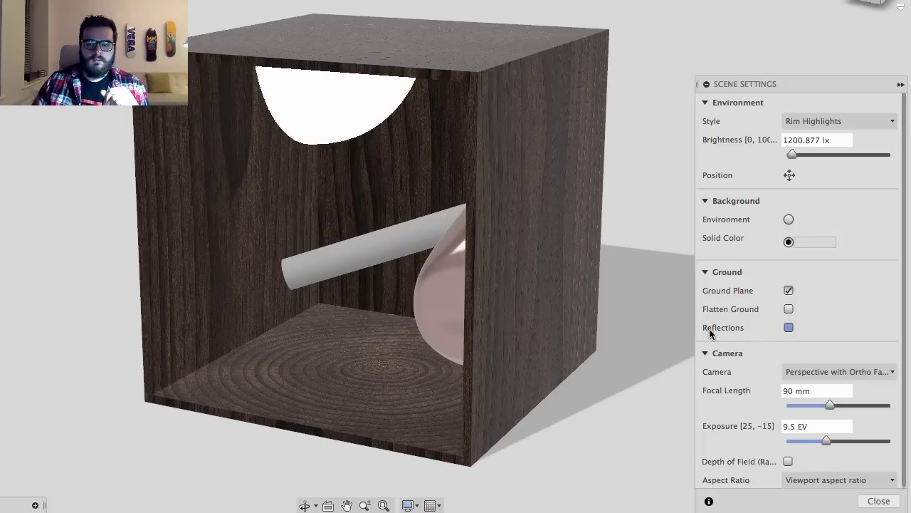
Enable ground reflections and adjust their roughness to about 0.1.
click(789, 328)
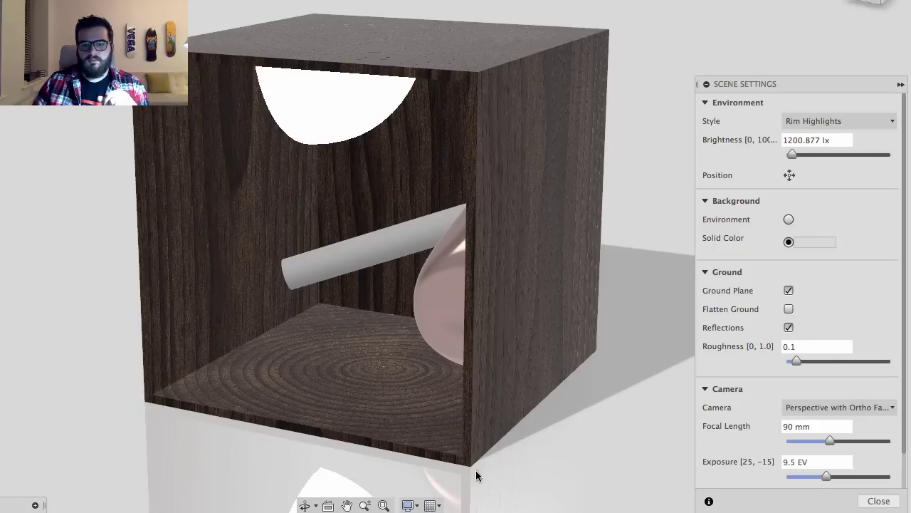
mouse_move(795, 361)
mouse_down()
mouse_move(838, 360)
mouse_move(785, 362)
mouse_move(844, 362)
mouse_move(794, 368)
mouse_up()
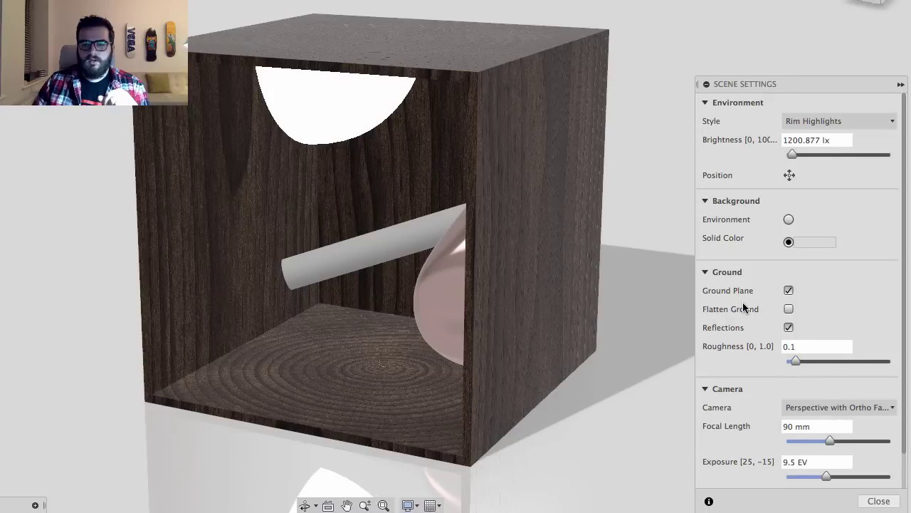
Try a camera focal length of 35 mm and set it to 50 mm.
scroll(746, 309, down, 2)
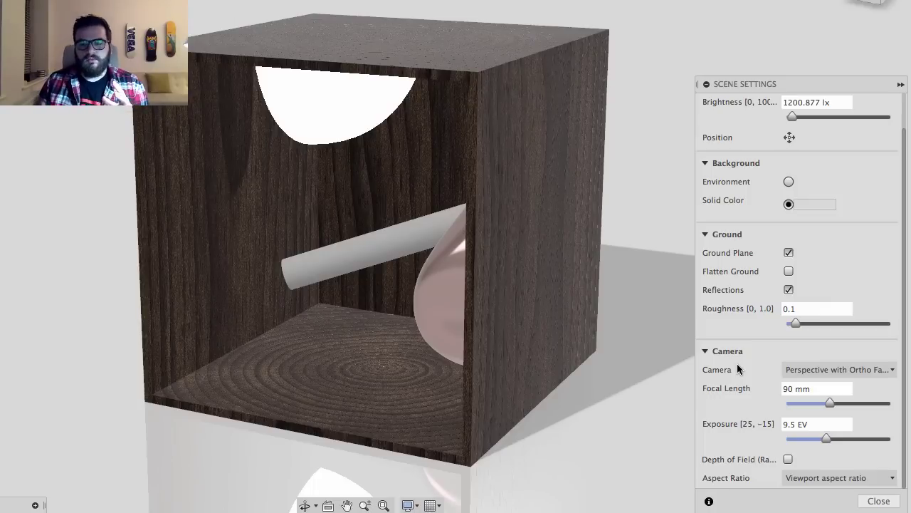
click(814, 390)
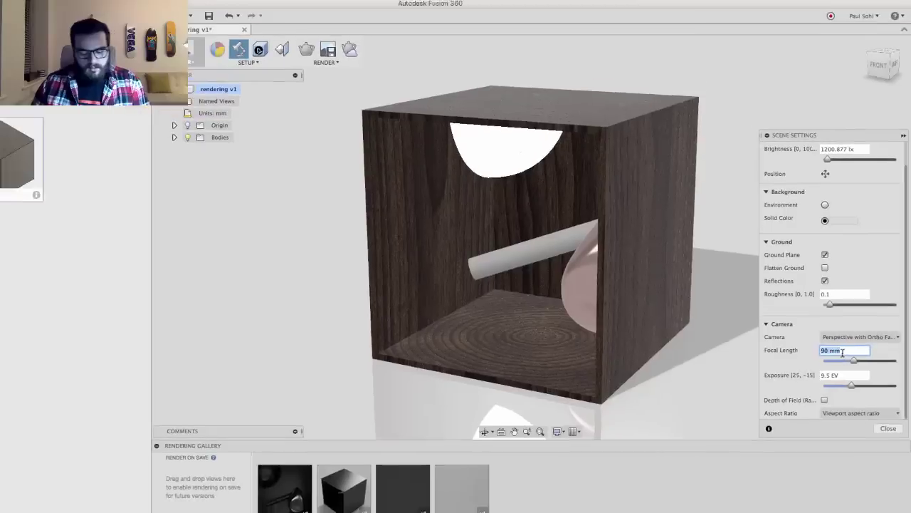
text(35)
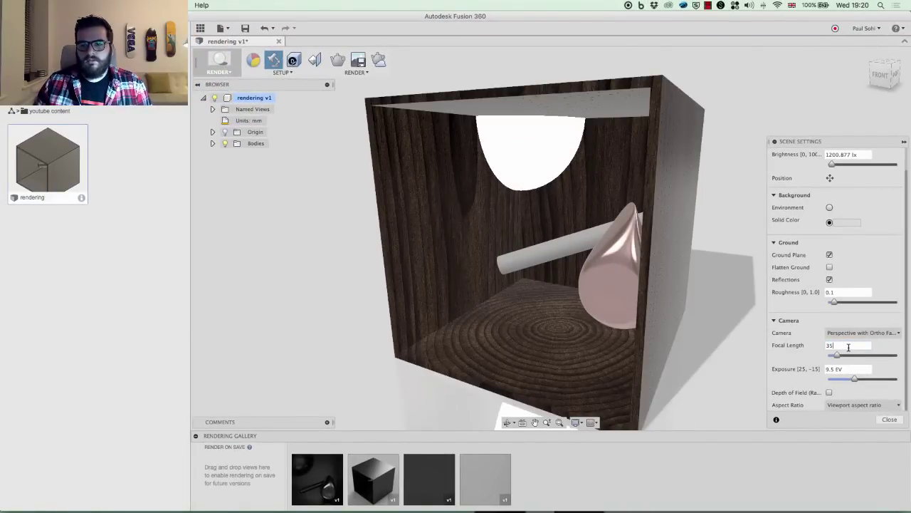
text(50)
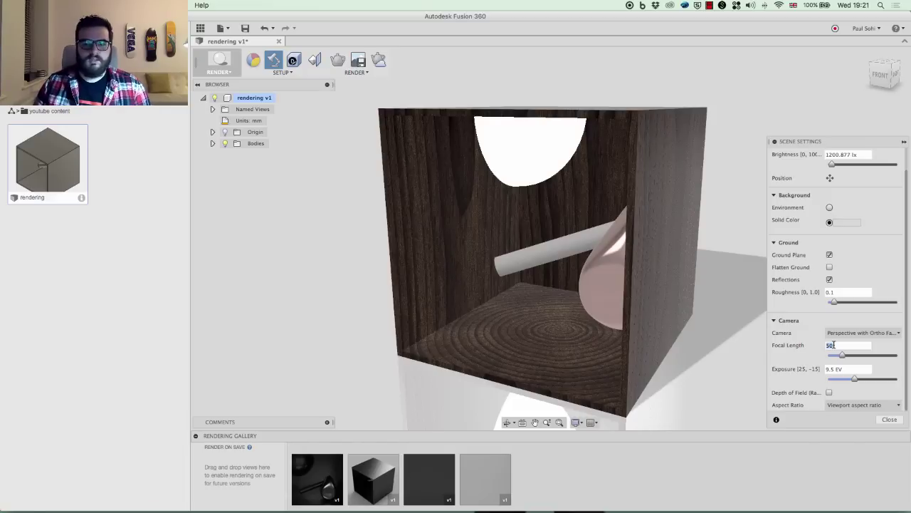
Set the camera focal length to 35 mm, try a slightly different exposure, and set the exposure to 9.5 EV.
text(35)
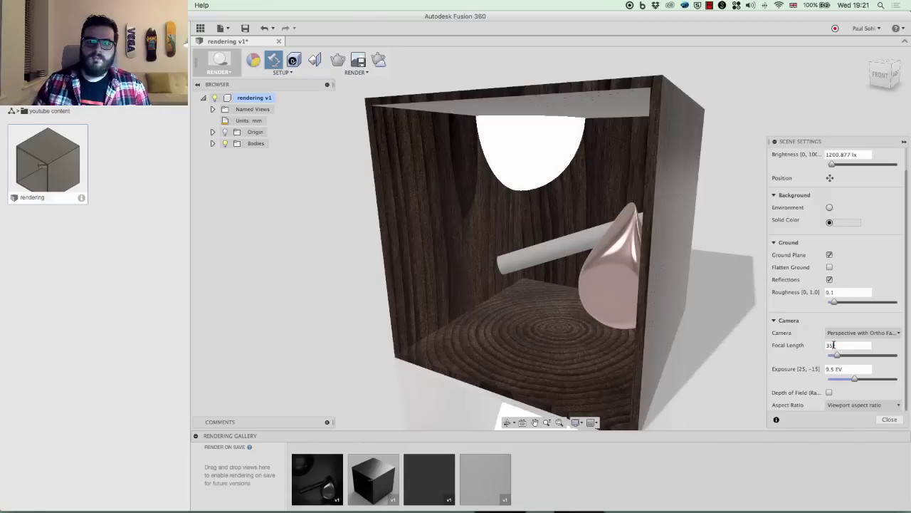
drag(878, 78, 876, 73)
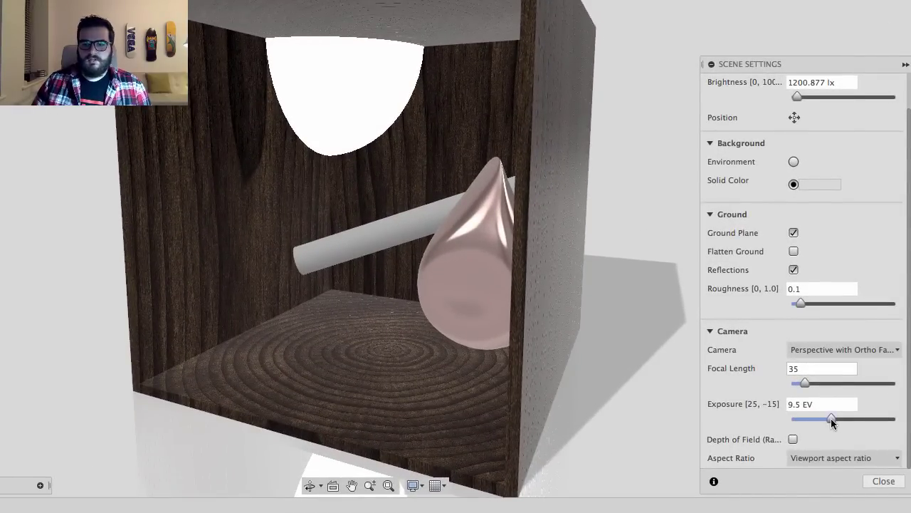
click(831, 419)
mouse_move(839, 420)
mouse_down()
mouse_move(871, 421)
mouse_move(837, 420)
mouse_up()
double_click(822, 405)
triple_click(823, 405)
text(9.)
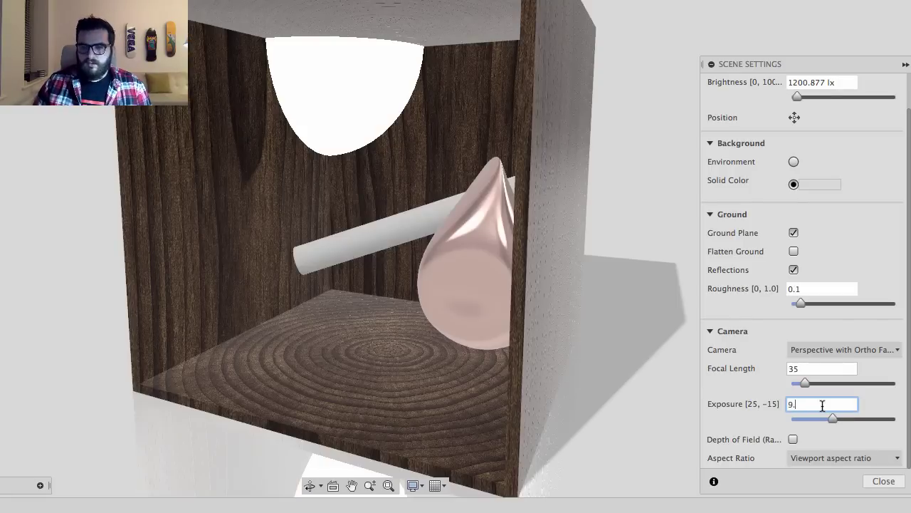
text(5)
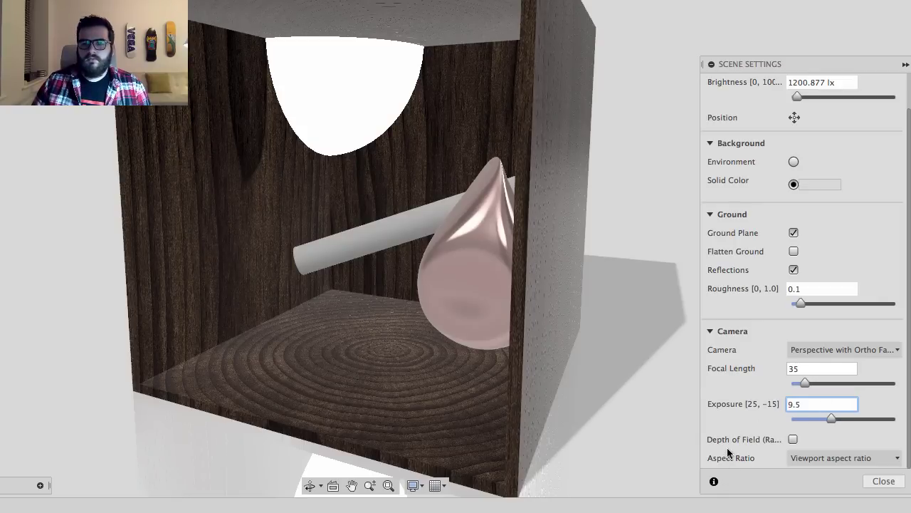
Try depth of field with the center of focus on the cylindrical rod, disable it and close the scene settings.
click(792, 440)
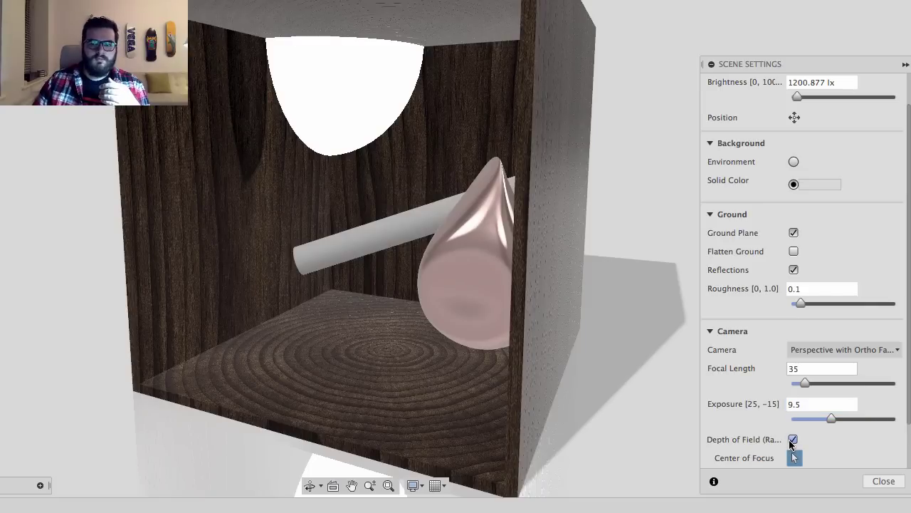
scroll(752, 451, down, 3)
scroll(755, 446, down, 1)
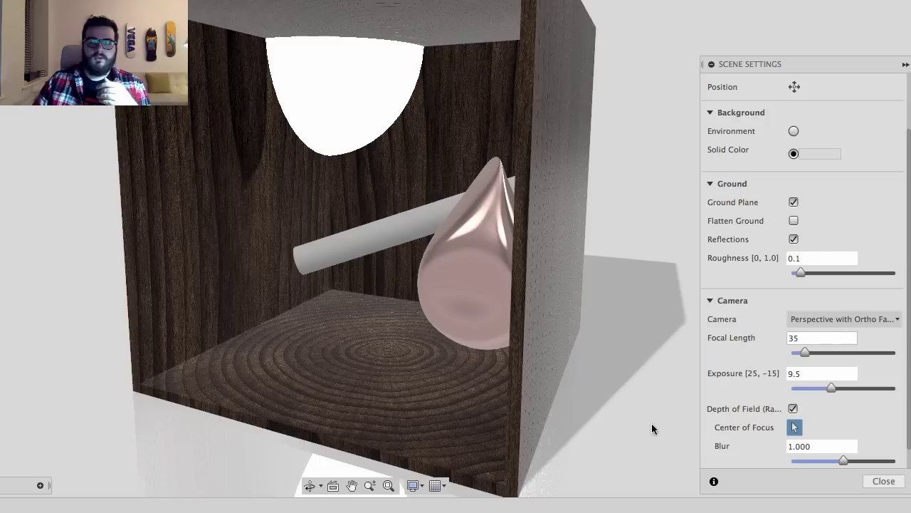
click(383, 243)
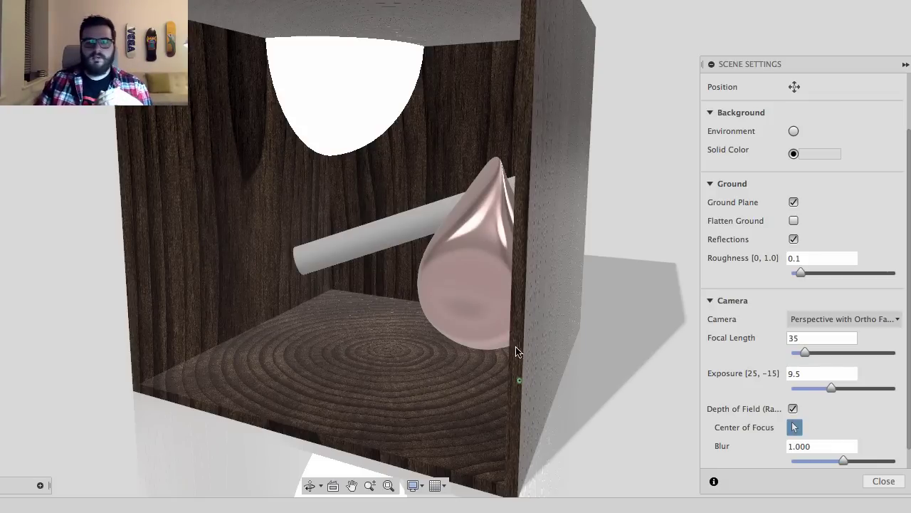
click(366, 249)
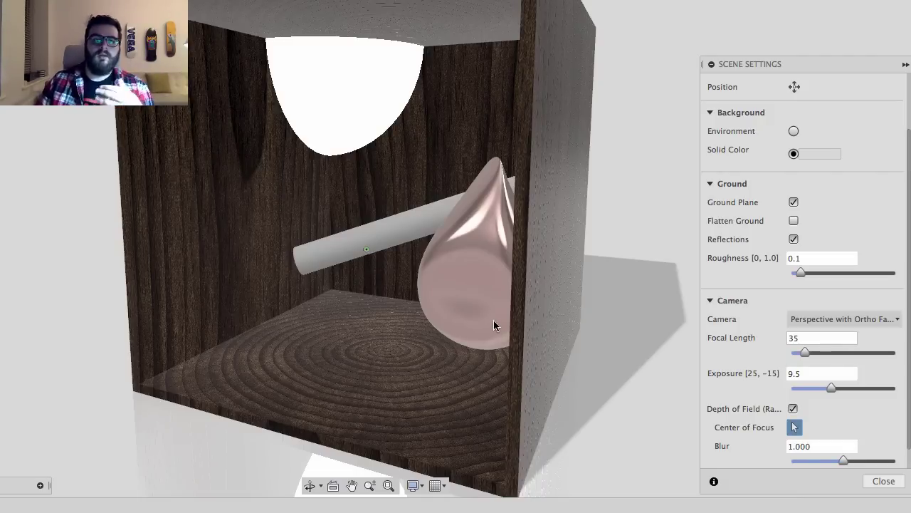
click(793, 408)
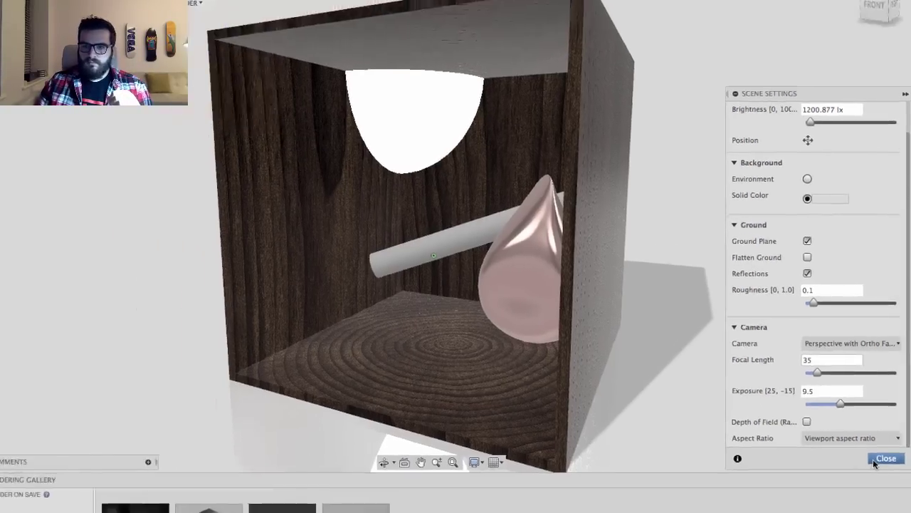
click(886, 458)
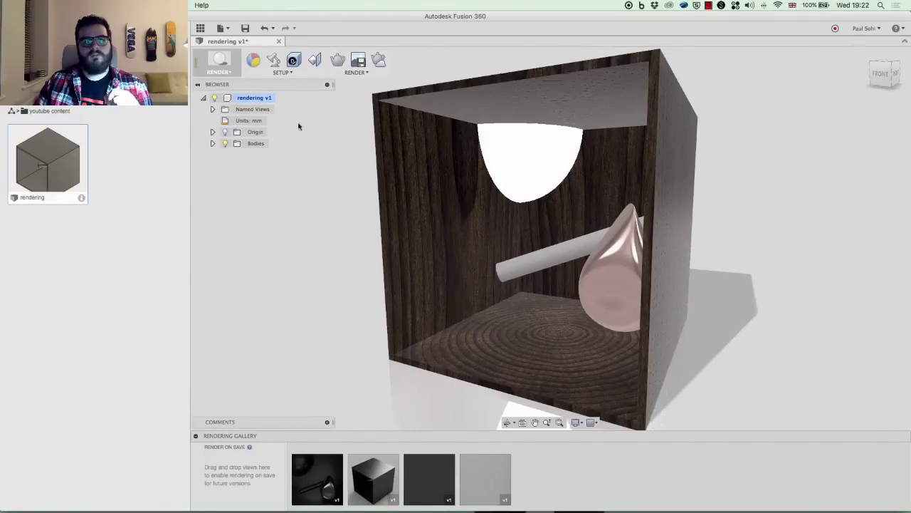
click(293, 61)
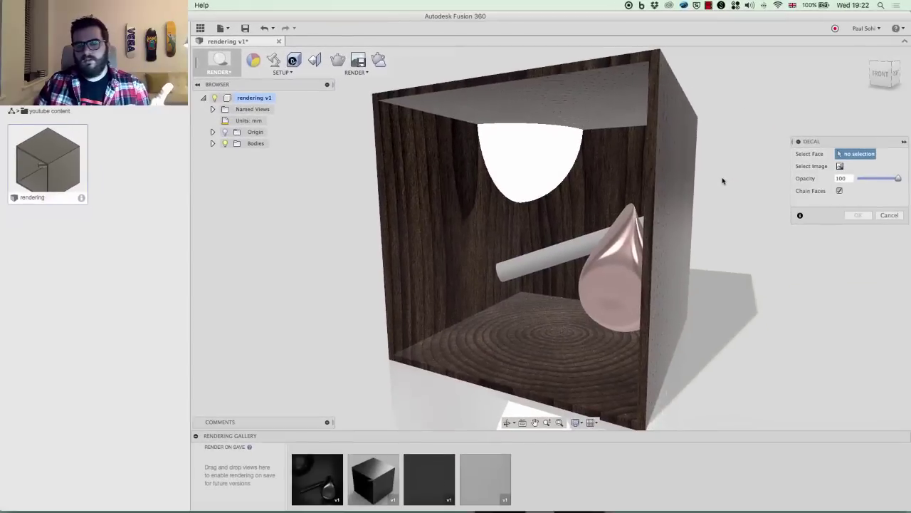
click(841, 166)
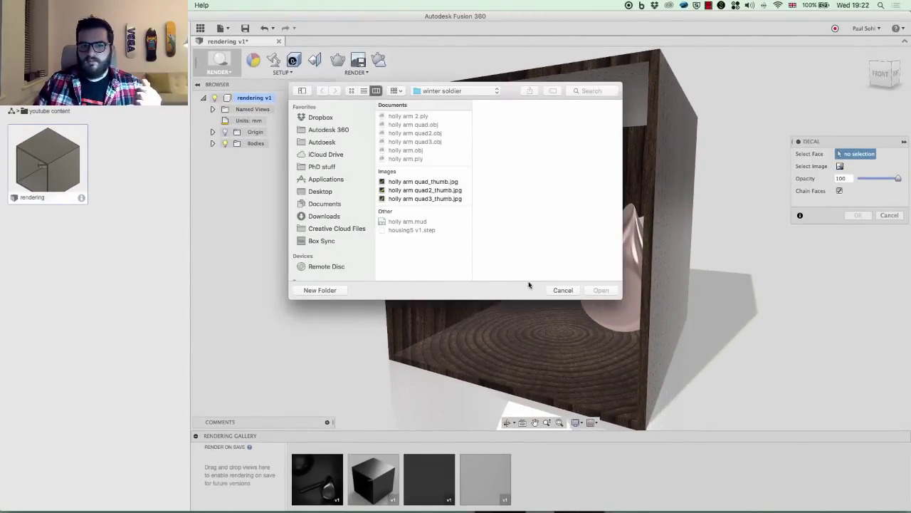
click(561, 291)
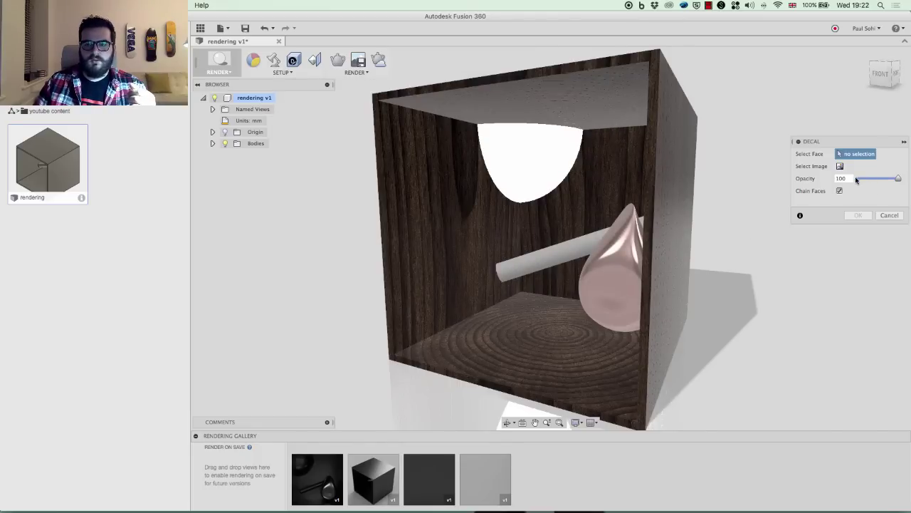
click(890, 215)
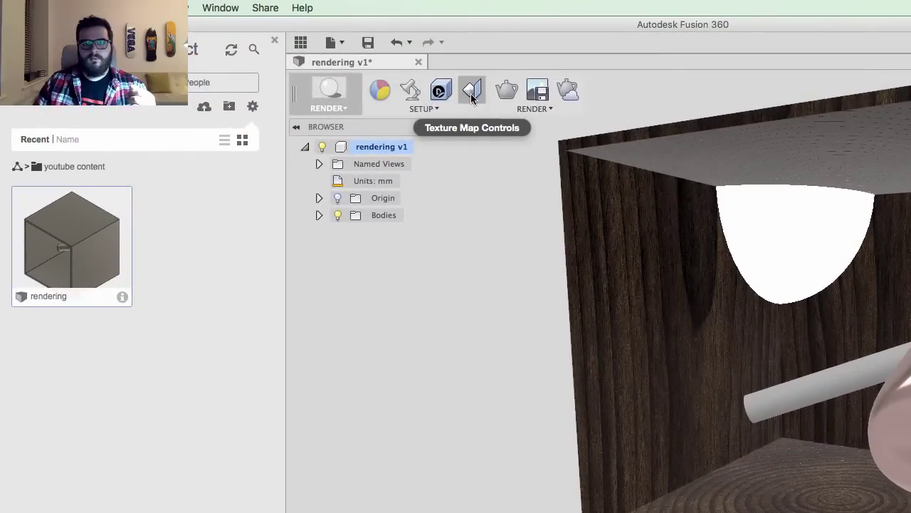
Try rotating the box's wood texture 90 degrees about Y and shifting it, and reset the mapping to default.
mouse_move(472, 99)
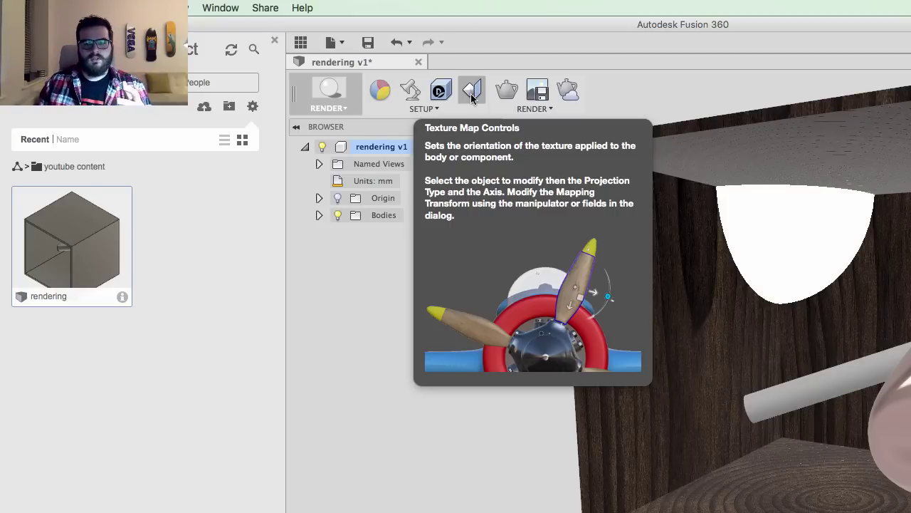
click(471, 92)
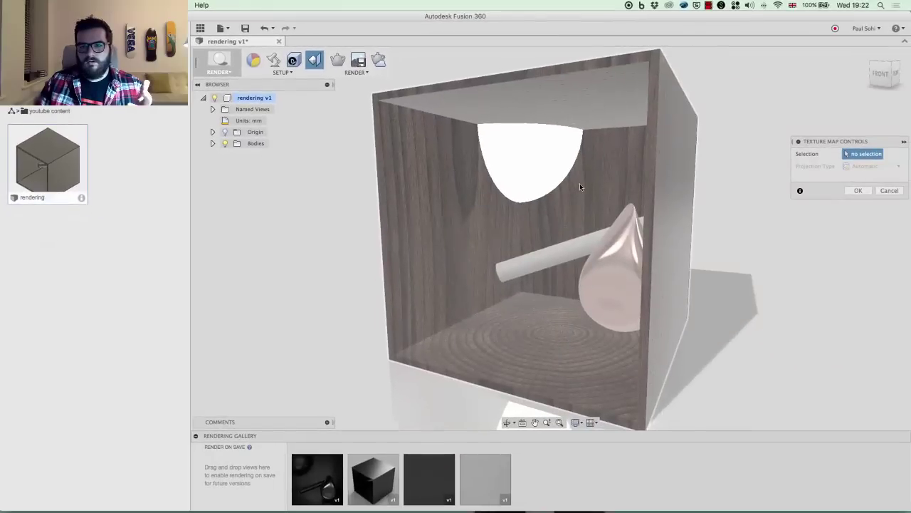
click(551, 225)
click(606, 229)
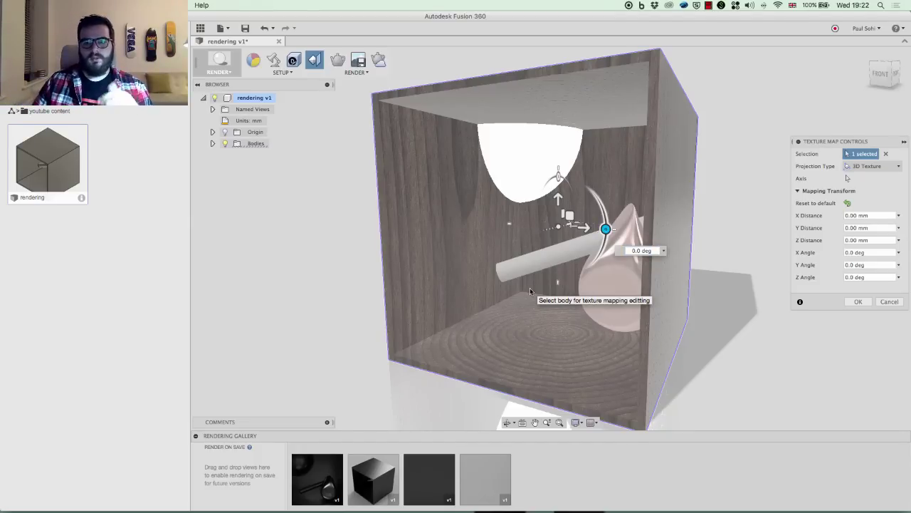
drag(606, 228, 559, 276)
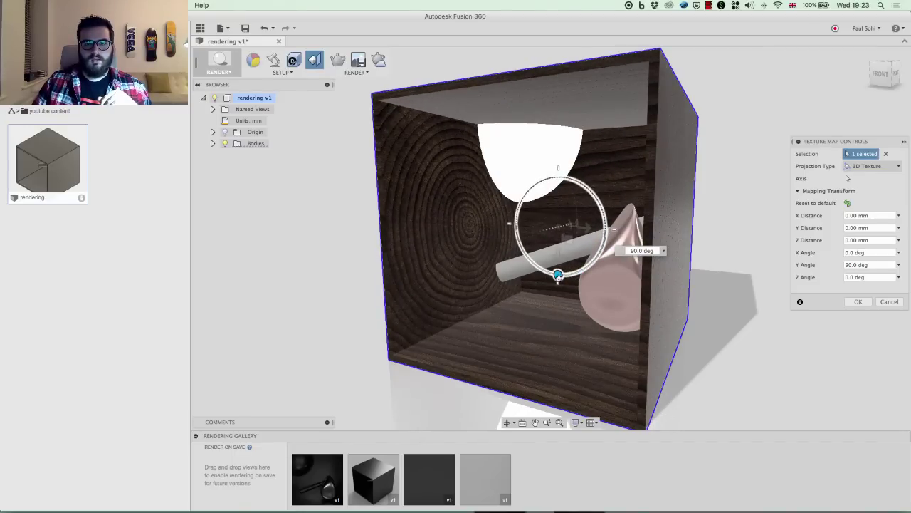
drag(563, 228, 537, 192)
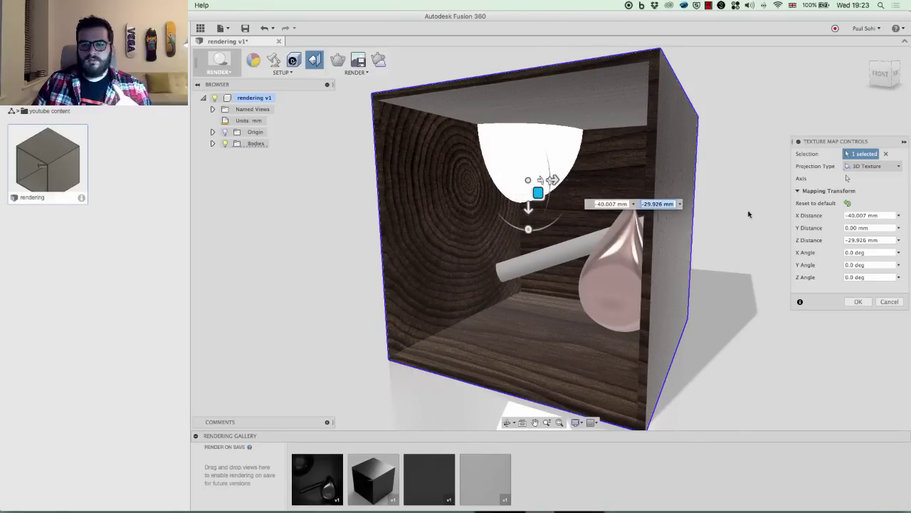
click(847, 203)
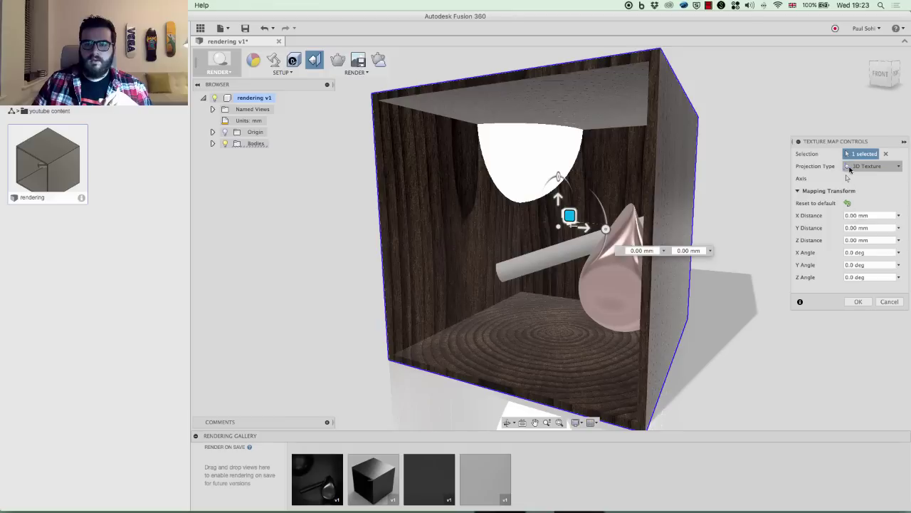
click(858, 302)
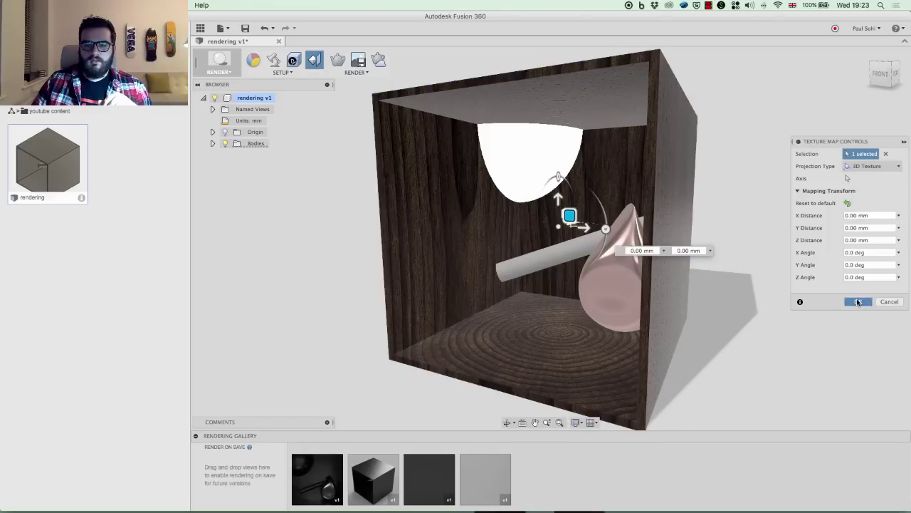
Clear the body selection and save the current camera position as a new named view.
click(544, 303)
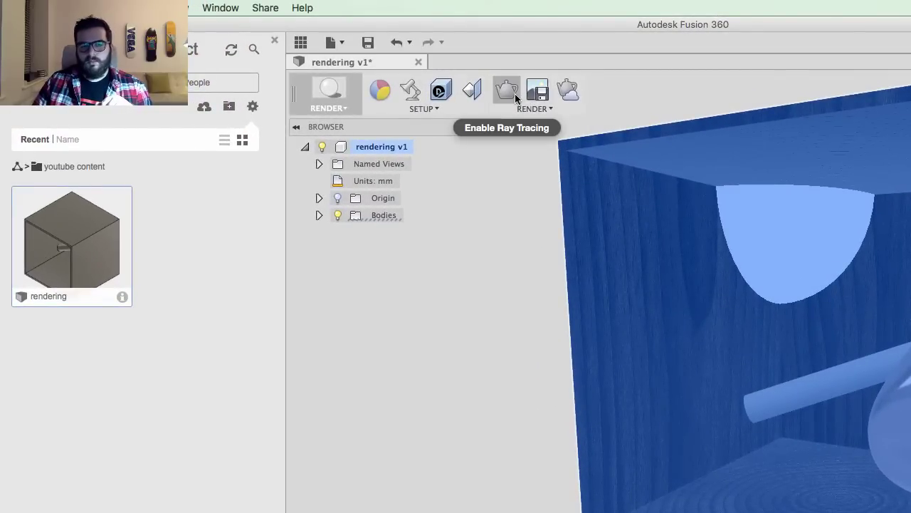
click(470, 278)
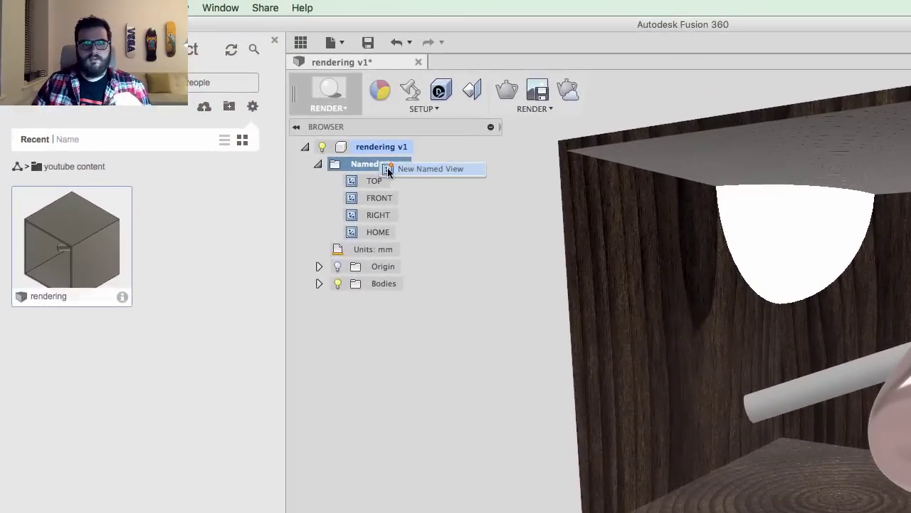
click(388, 170)
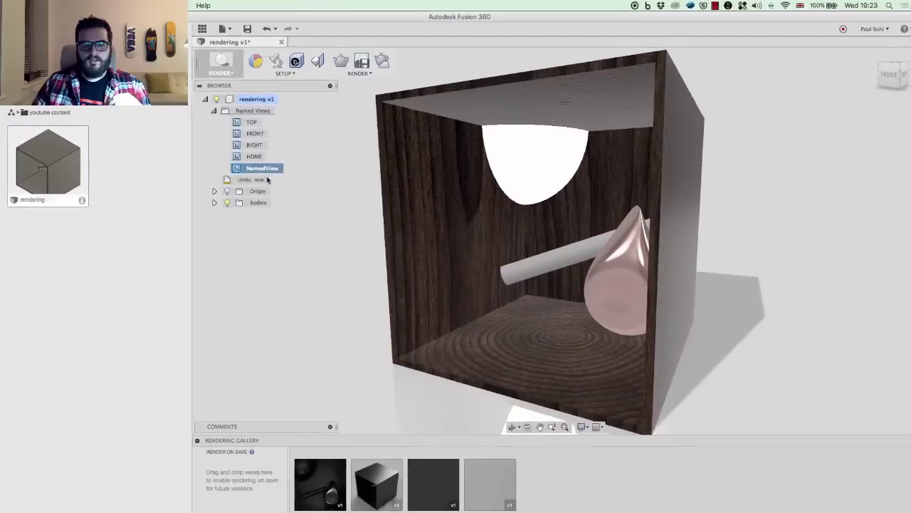
Examine the first rendering in the rendering gallery and close its preview.
drag(390, 249, 239, 476)
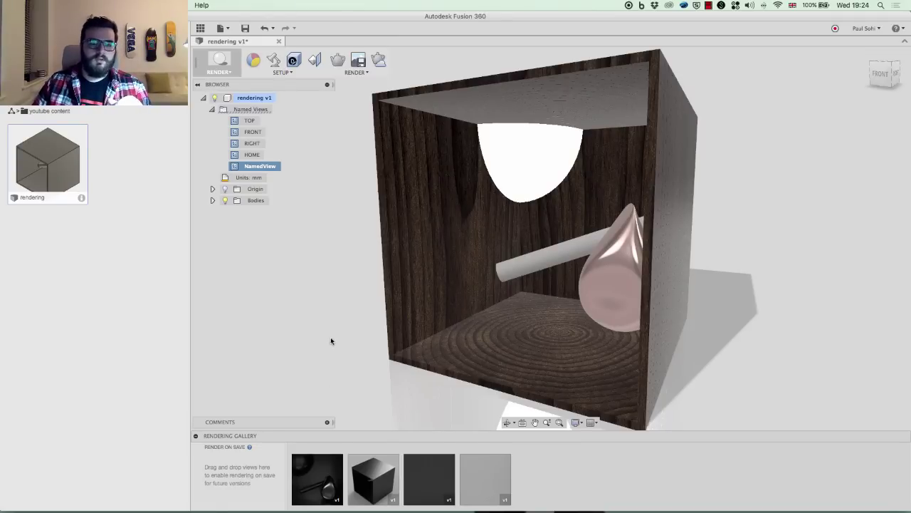
click(318, 479)
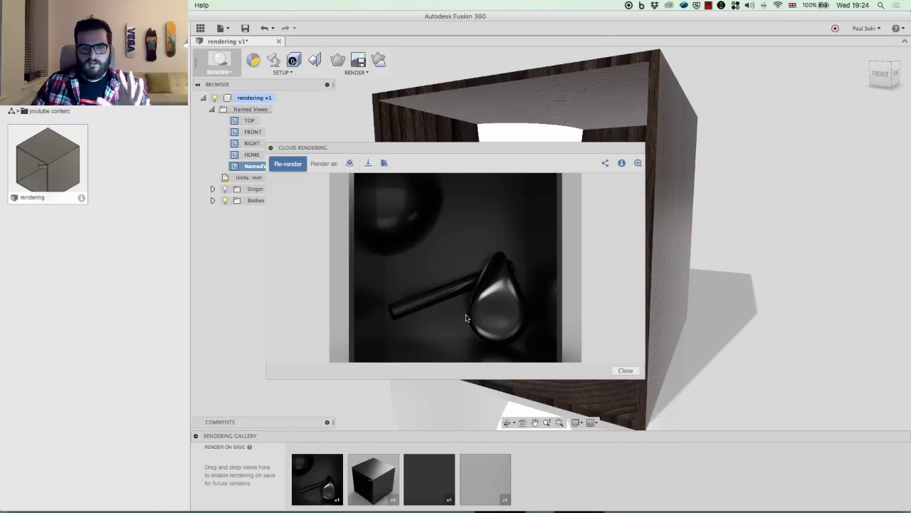
click(626, 371)
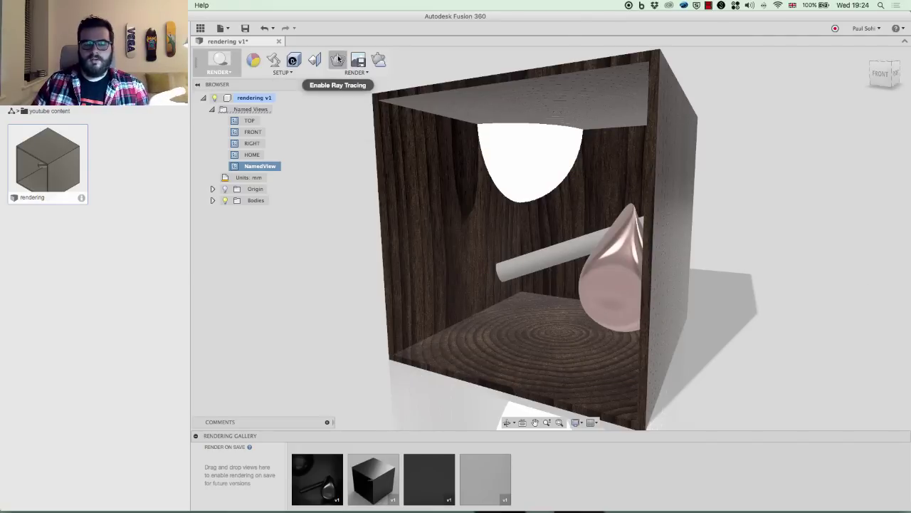
Enable ray tracing, compare the Normal and Quick qualities, and set the quality to Advanced.
click(339, 59)
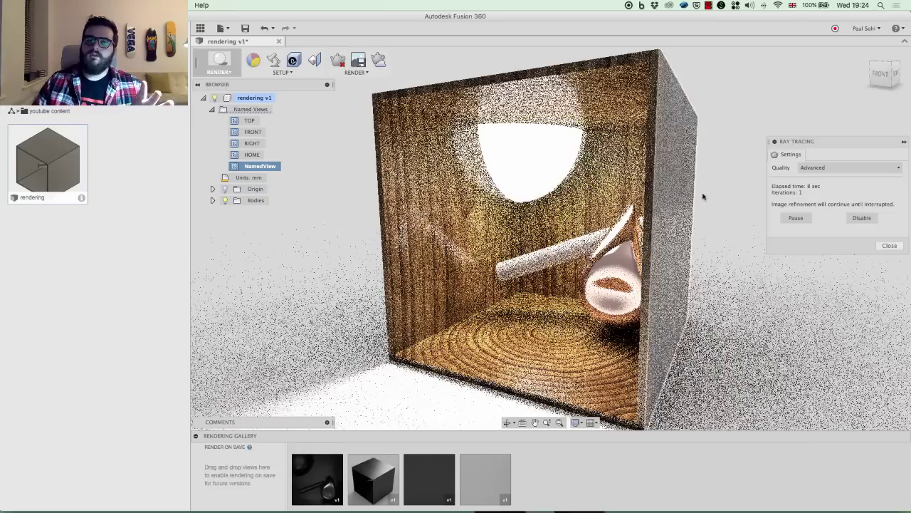
click(806, 170)
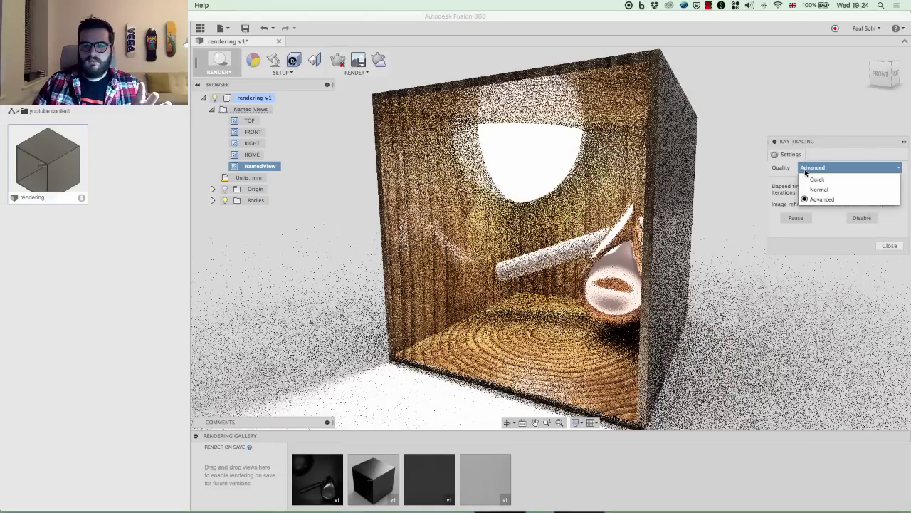
click(818, 190)
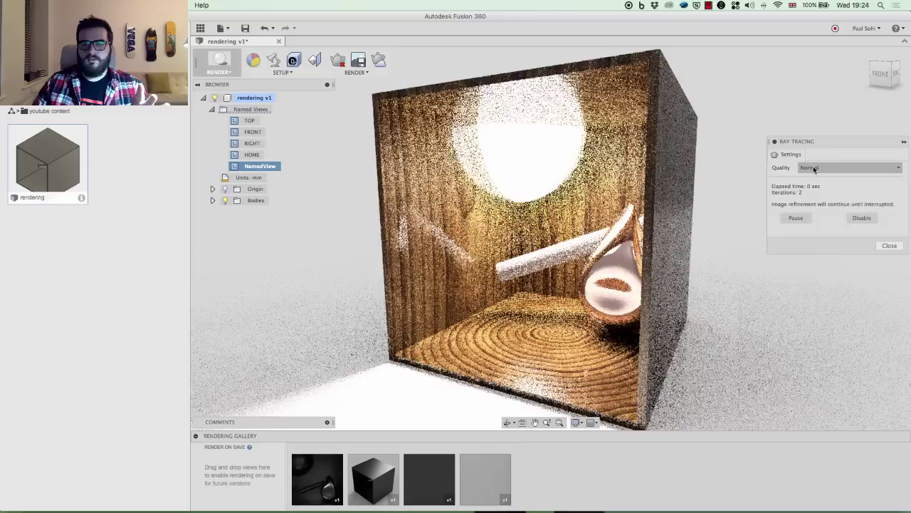
click(814, 170)
click(813, 180)
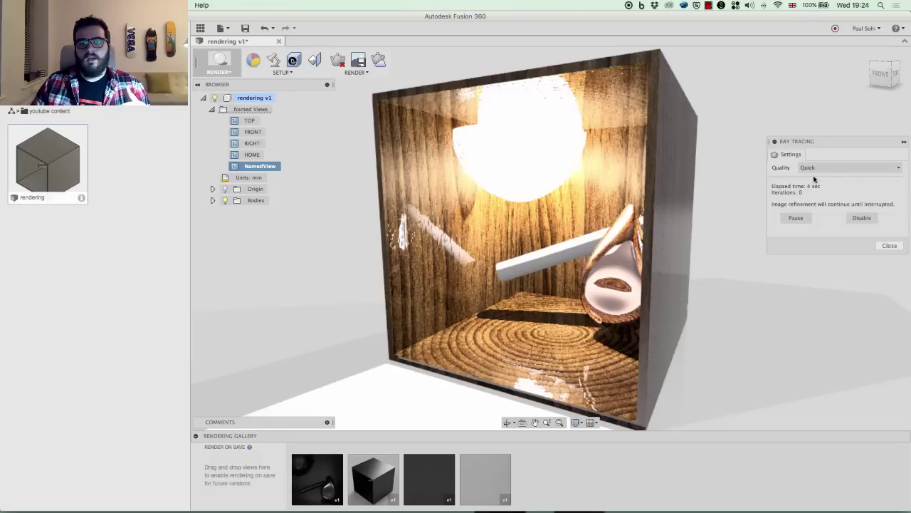
click(815, 170)
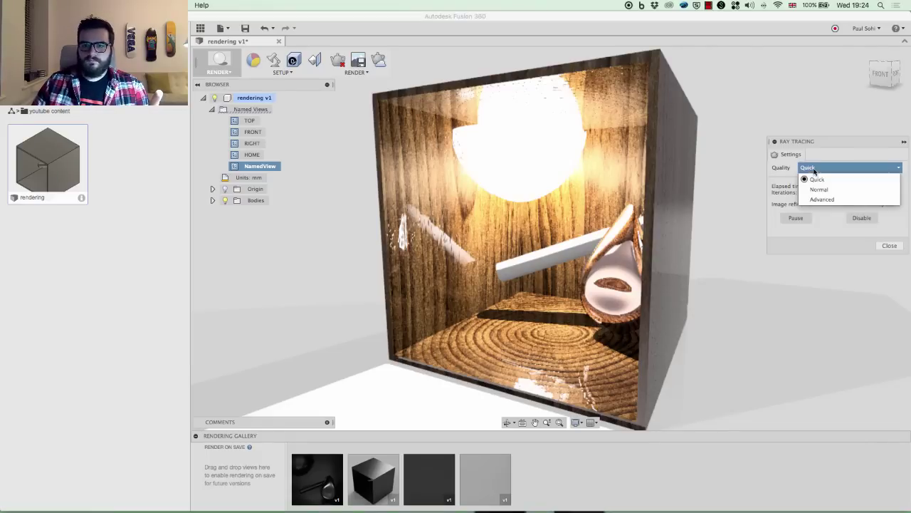
click(810, 199)
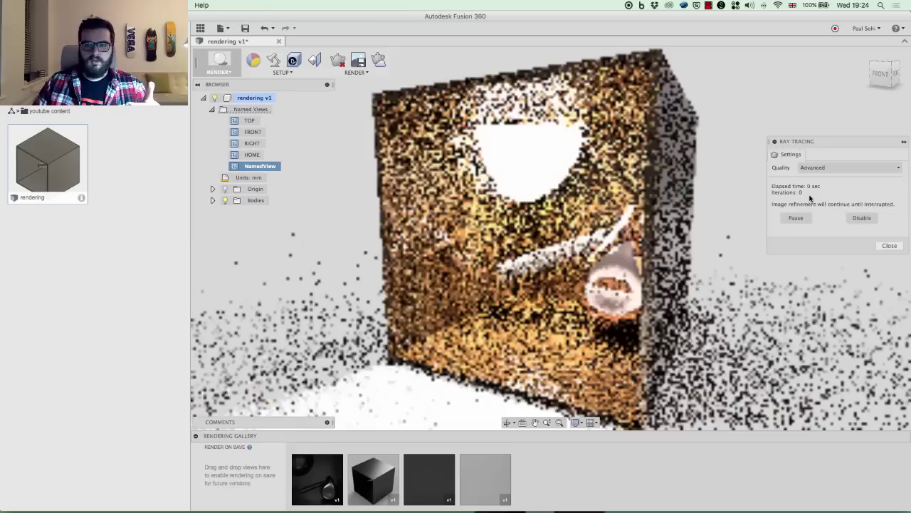
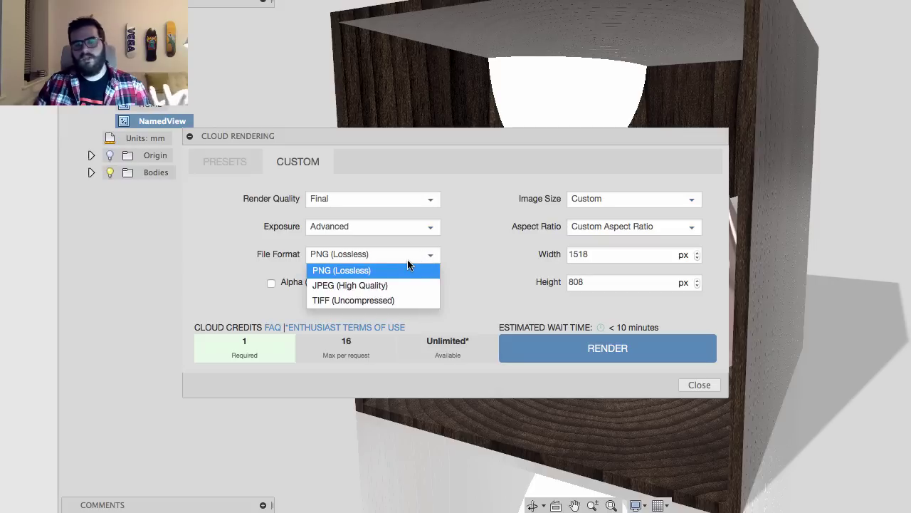
Keep PNG (Lossless) as the file format for the cloud rendering.
click(487, 249)
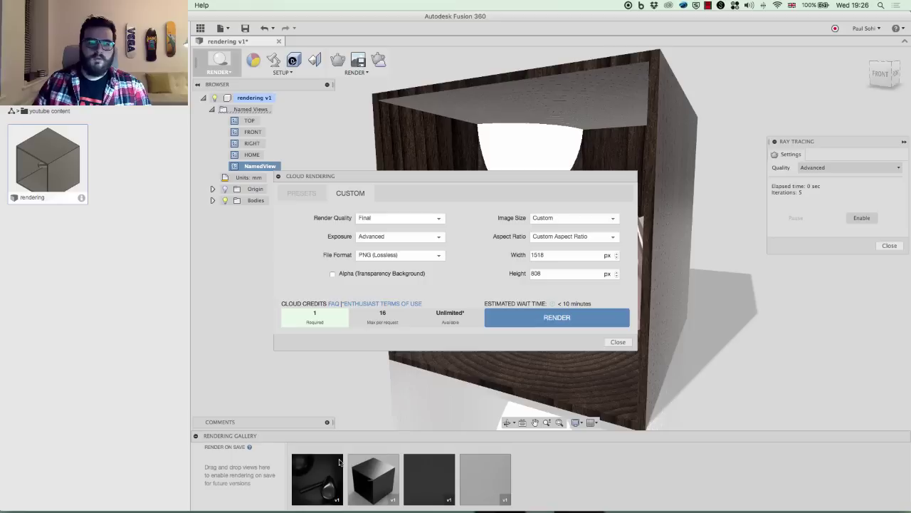
Collapse the rendering gallery and start a Final quality cloud rendering of the current view as lossless PNG.
click(197, 437)
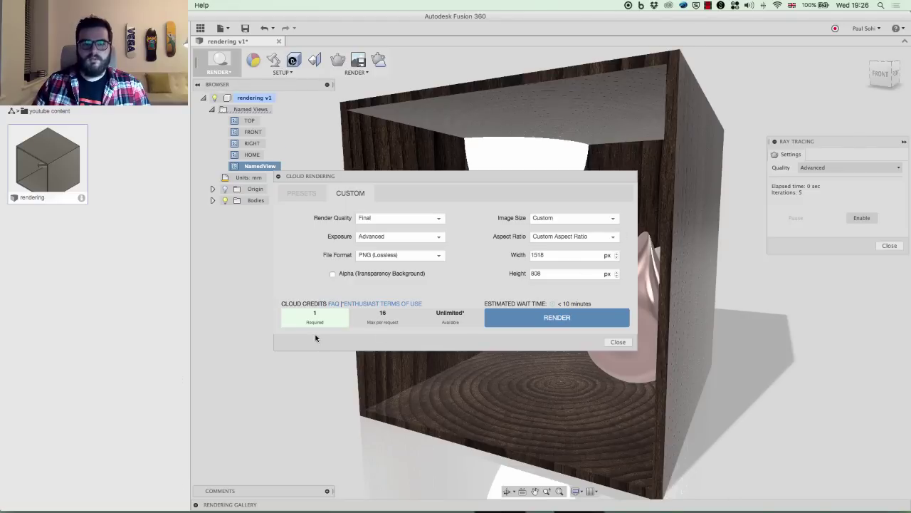
click(542, 318)
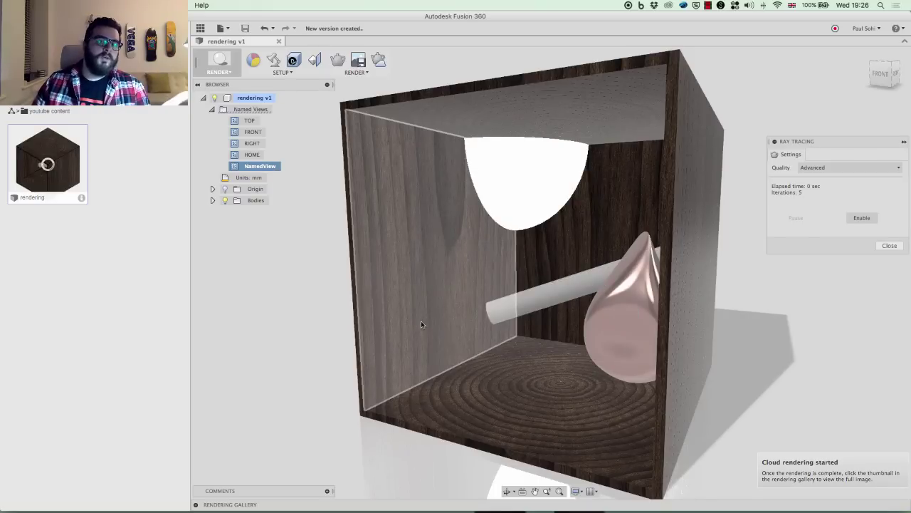
click(327, 330)
drag(327, 330, 327, 325)
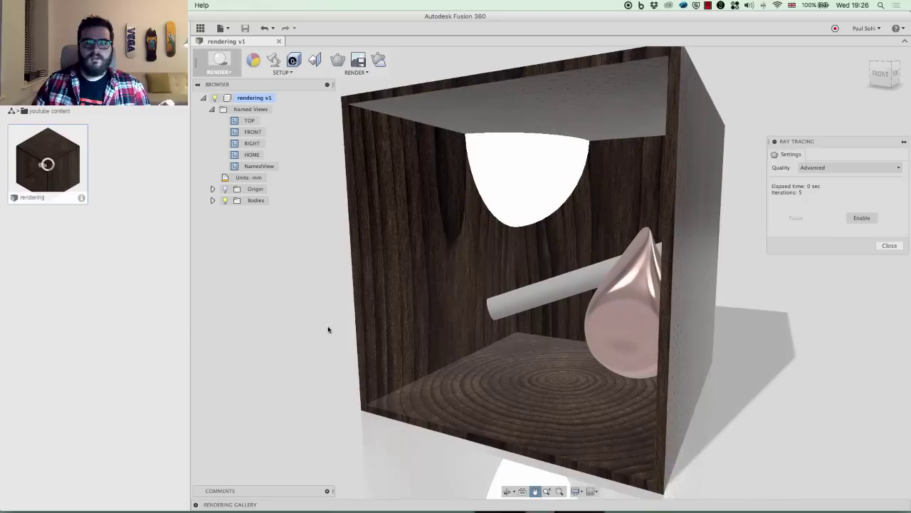
Orbit to face the box opening from the other side and start another Final quality cloud rendering at 1518 x 953 px.
click(885, 74)
shift+middle_drag(551, 272, 646, 61)
click(358, 60)
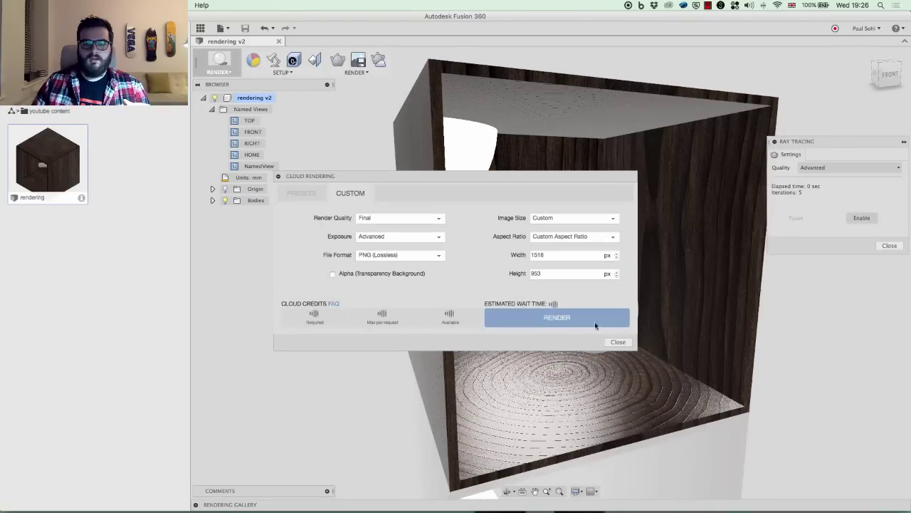
click(556, 318)
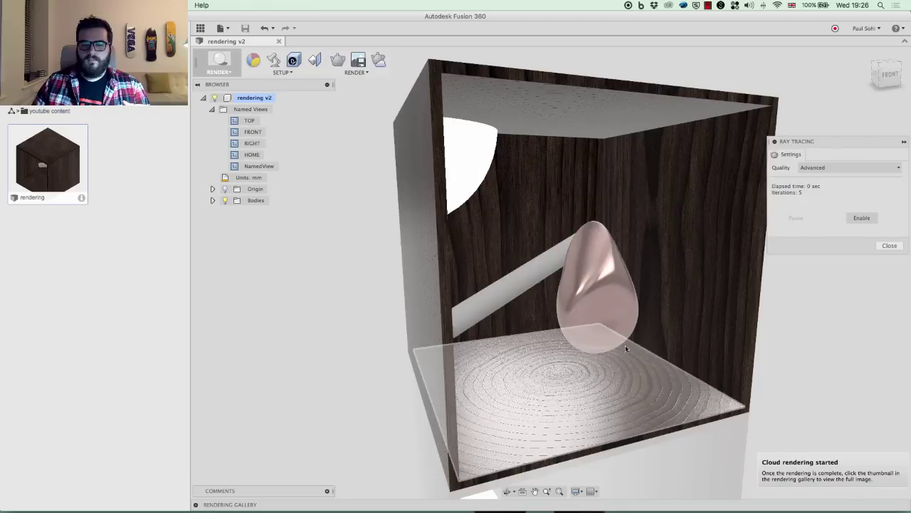
Preview the box from two angles with Advanced ray tracing, disable it, and close the ray tracing settings.
click(338, 60)
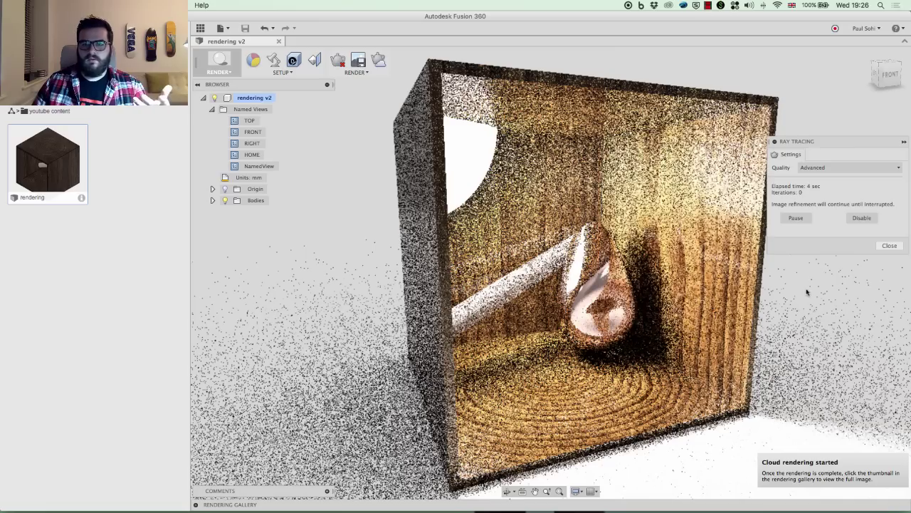
click(883, 74)
shift+middle_drag(551, 272, 744, 306)
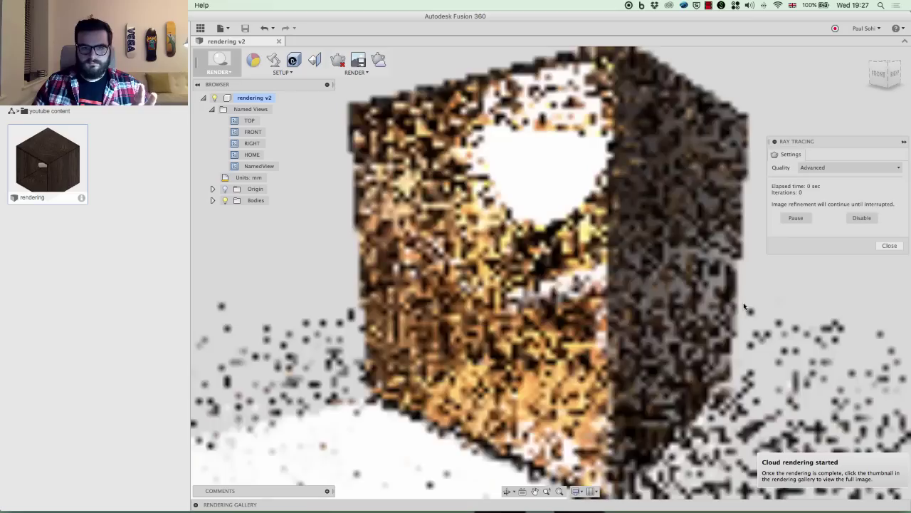
click(861, 218)
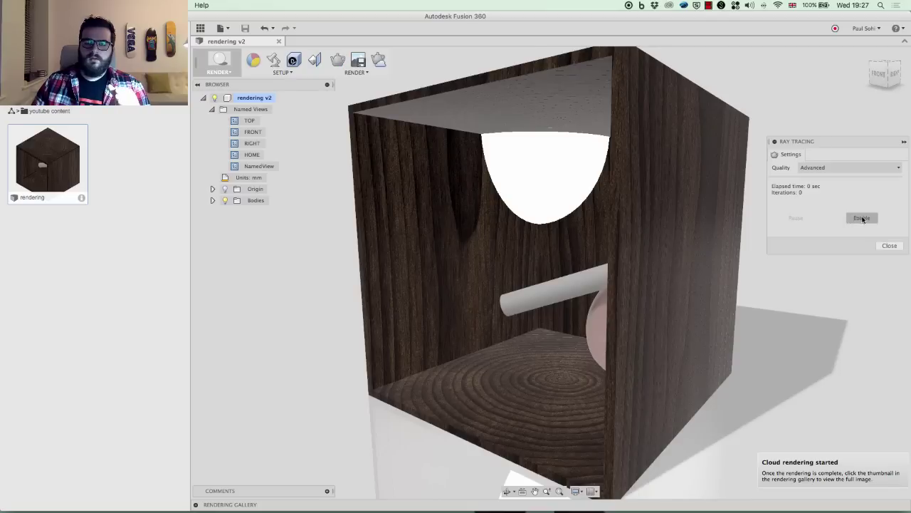
click(891, 246)
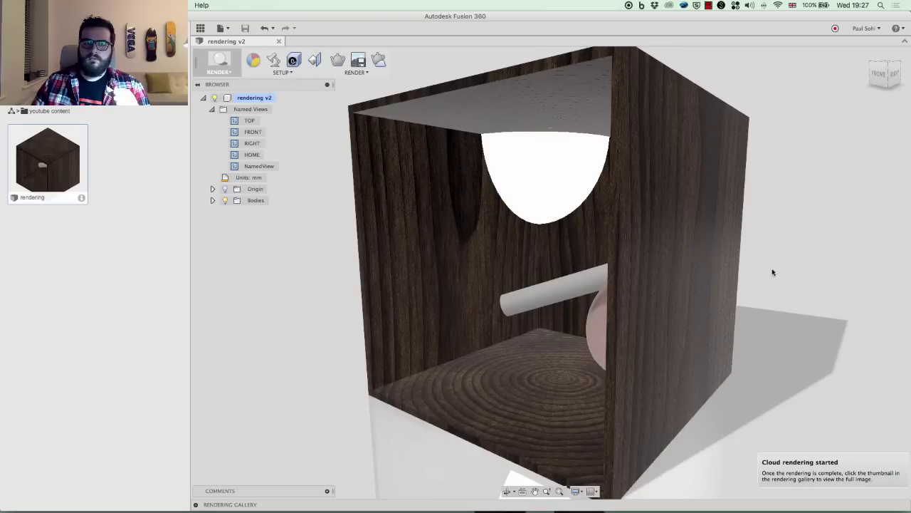
Edit the 3D Walnut - Glossy appearance, turning off Pores and setting Ring Bump to 0.01 cm.
click(880, 75)
shift+middle_drag(551, 272, 630, 281)
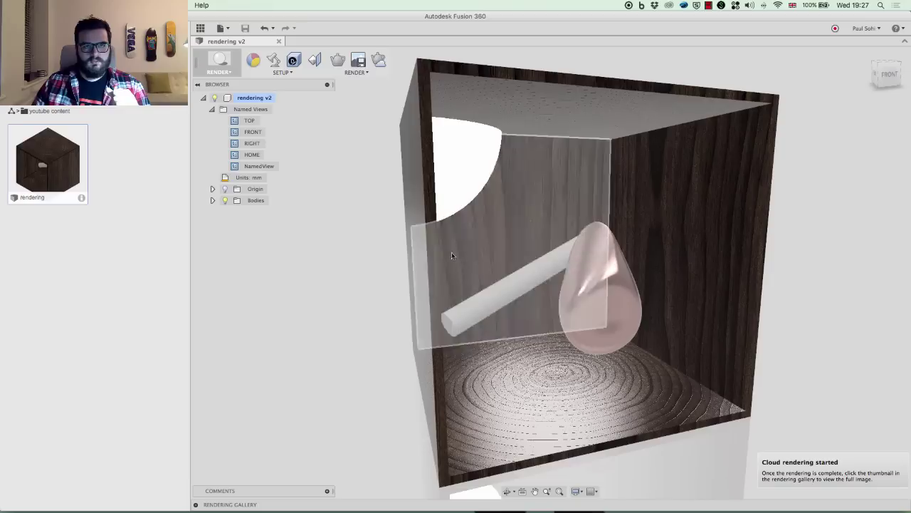
click(254, 61)
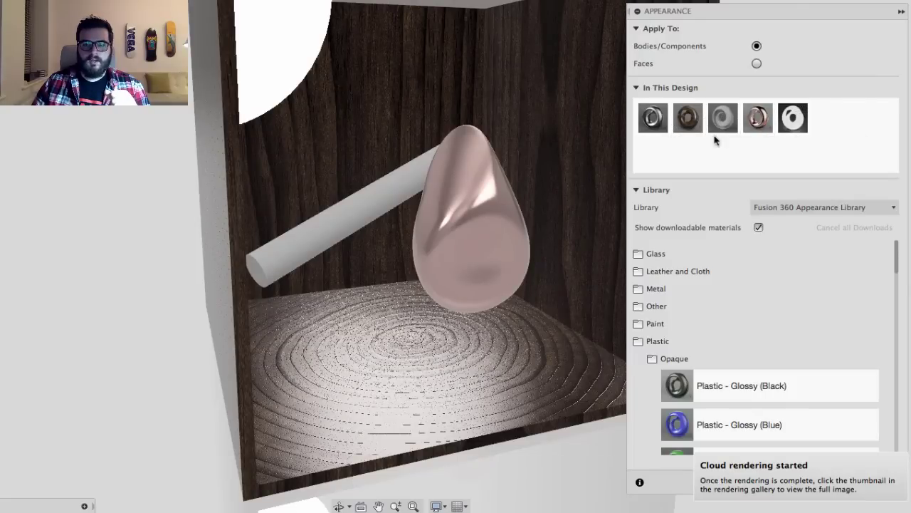
right_click(693, 122)
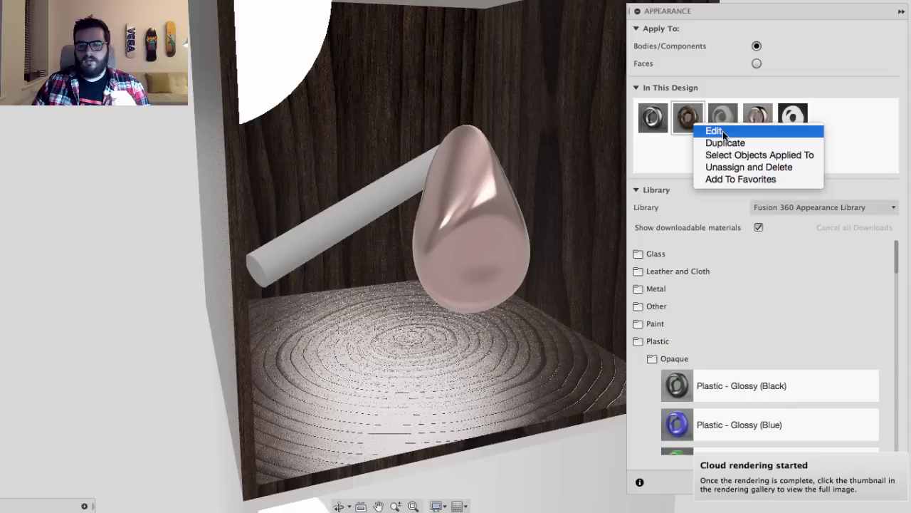
click(723, 131)
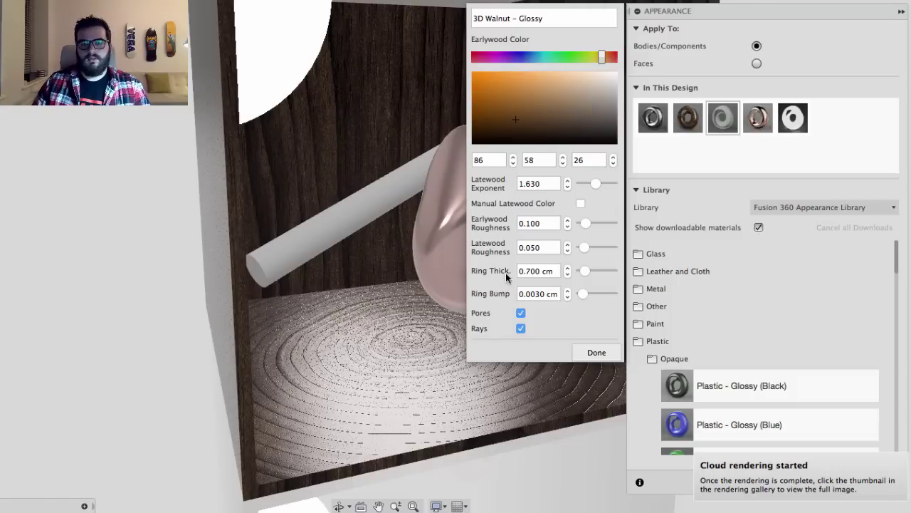
text(0.01)
key(Return)
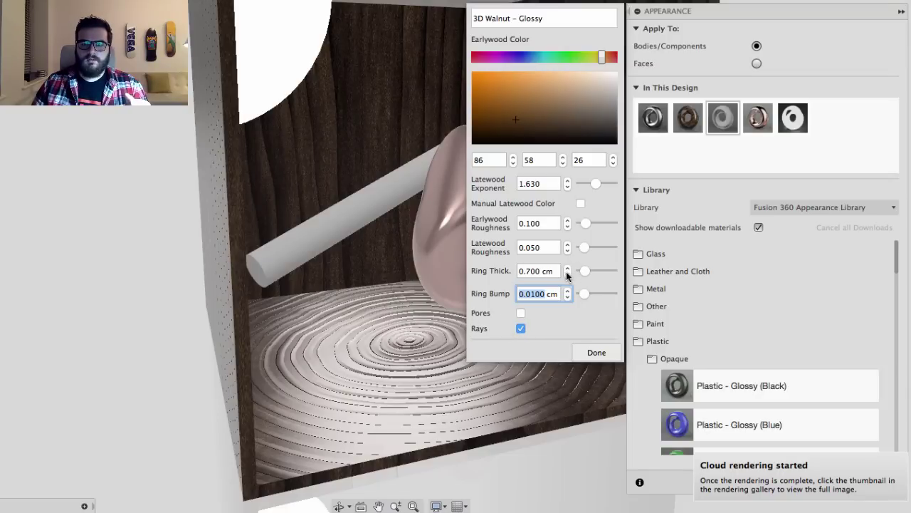
Set the walnut appearance's ring thickness to 0.640 cm and finish editing it.
click(568, 275)
click(568, 275)
click(567, 275)
click(568, 275)
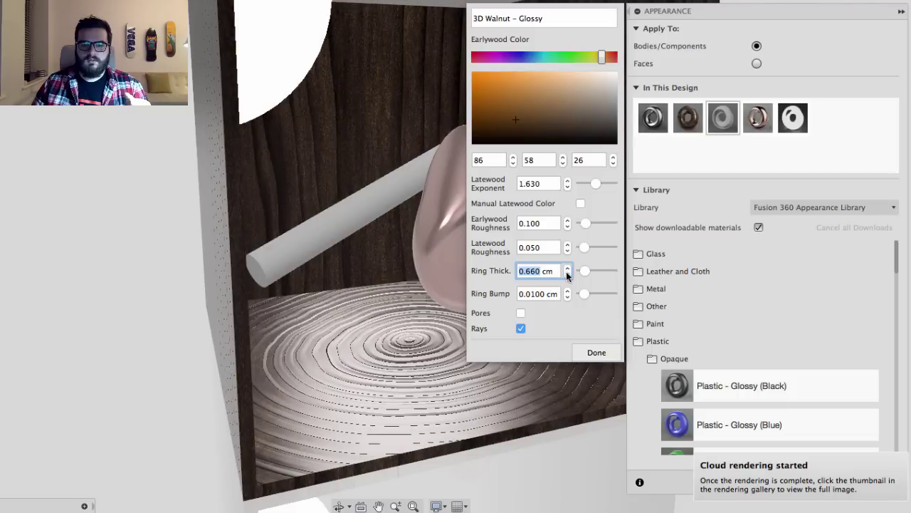
click(567, 275)
click(568, 275)
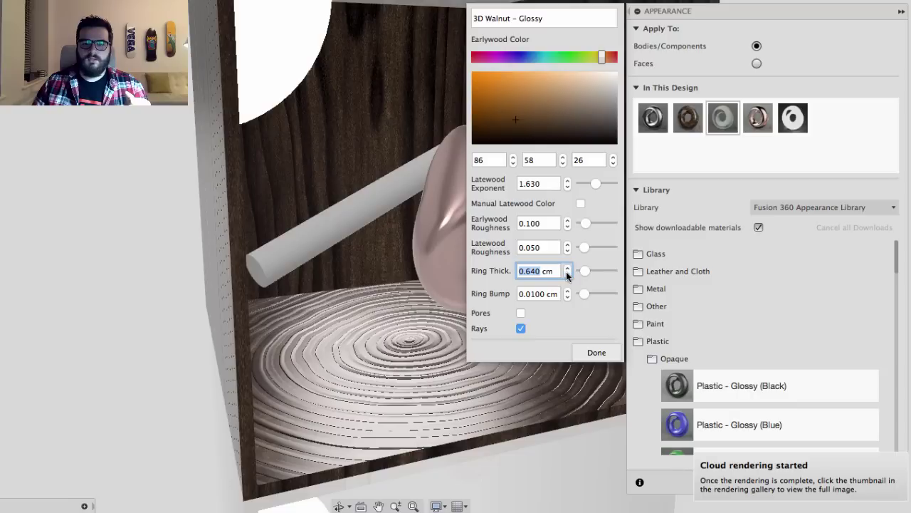
click(595, 351)
Try the Emissivity option in the advanced settings of the Plastic - Matte (Gray) appearance.
right_click(719, 124)
click(758, 121)
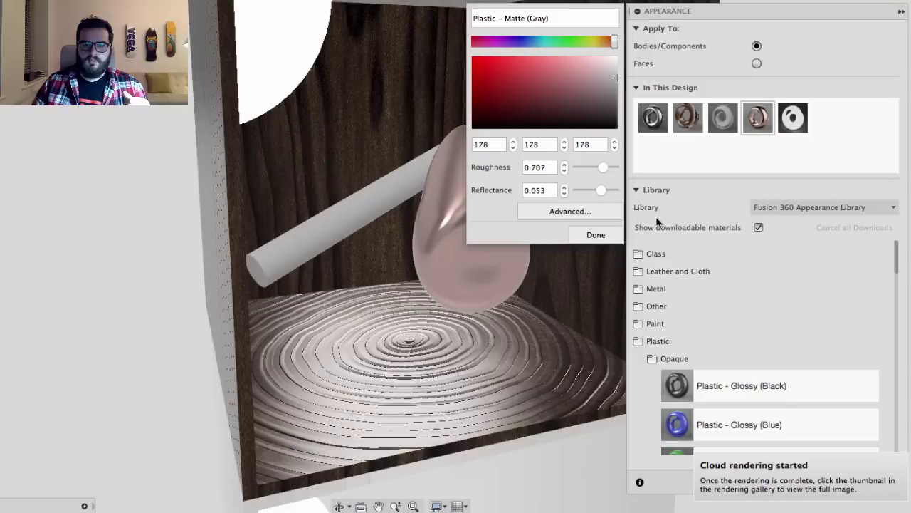
click(538, 209)
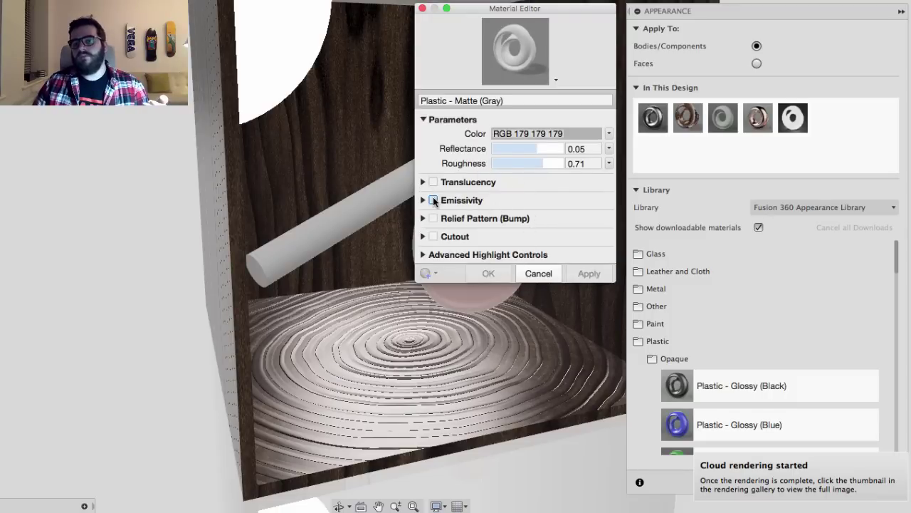
click(433, 200)
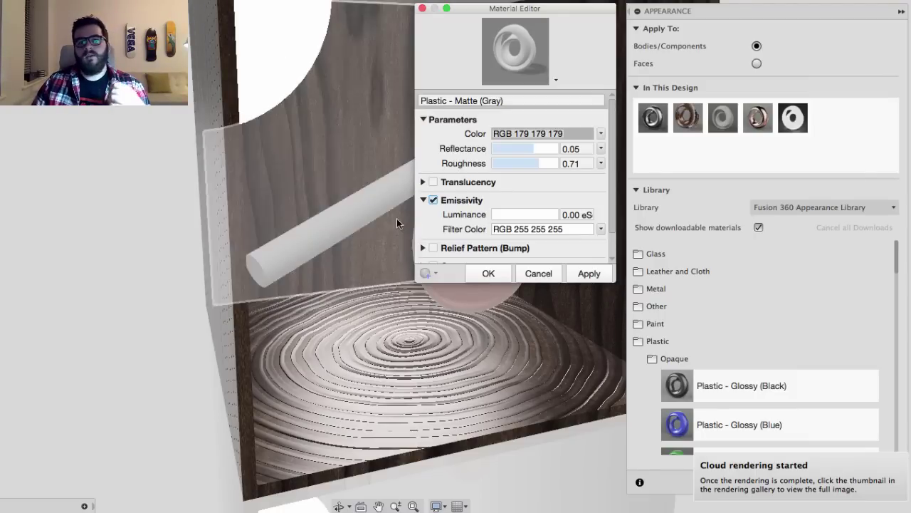
click(430, 201)
click(433, 200)
click(588, 273)
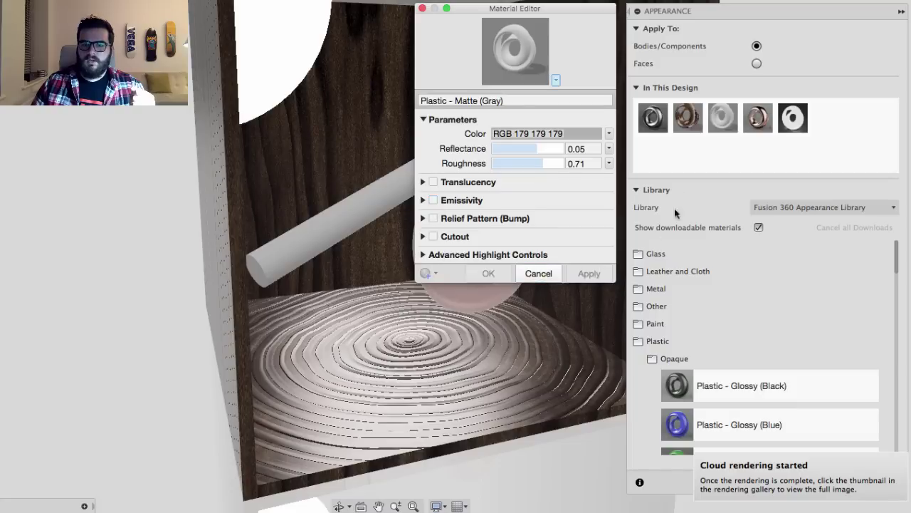
click(539, 273)
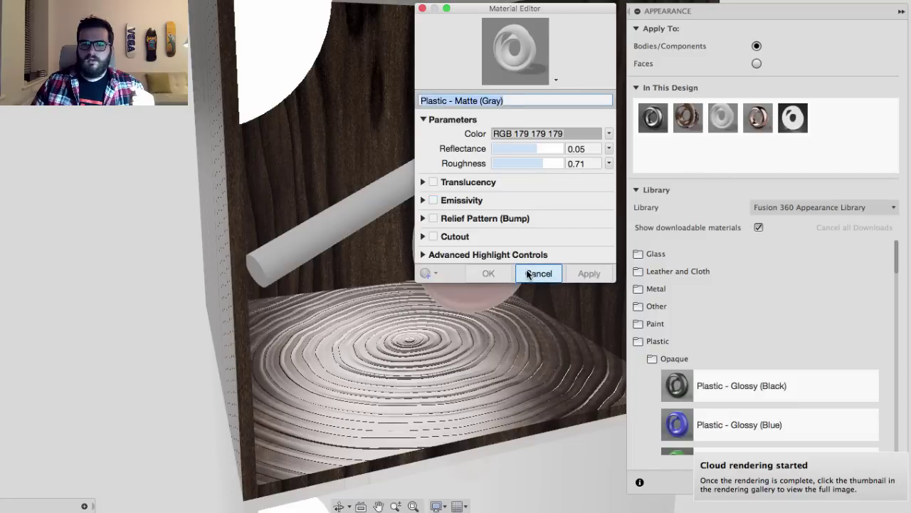
Edit the Plastic - Matte (Gray) appearance and set its roughness to 0.307.
right_click(725, 118)
click(738, 126)
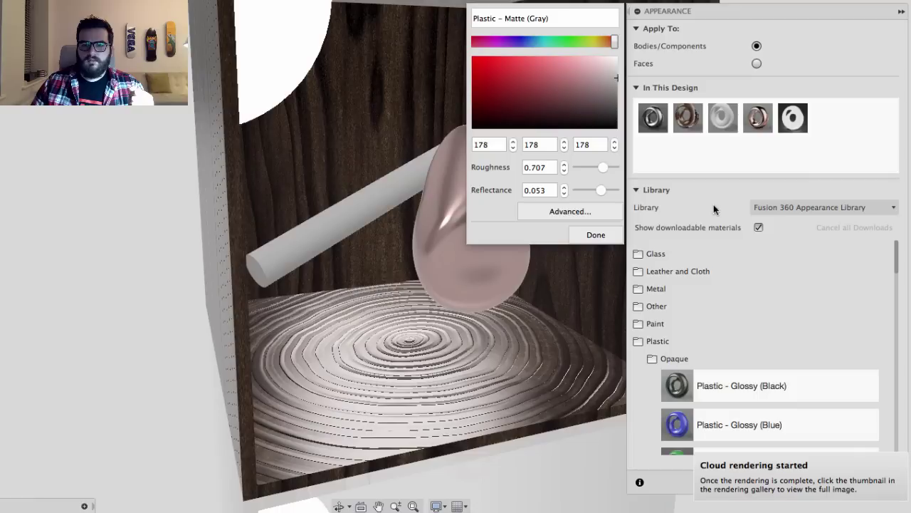
click(565, 171)
click(565, 170)
click(565, 171)
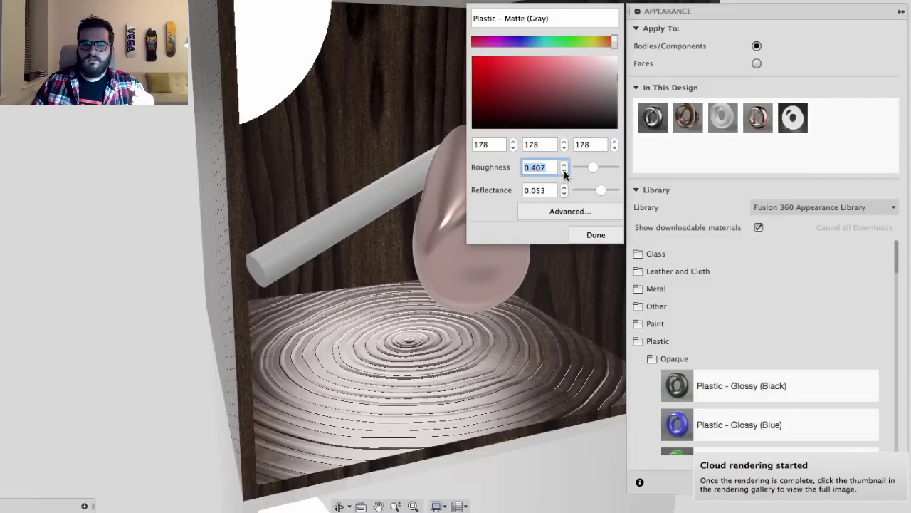
click(565, 163)
click(565, 163)
click(564, 171)
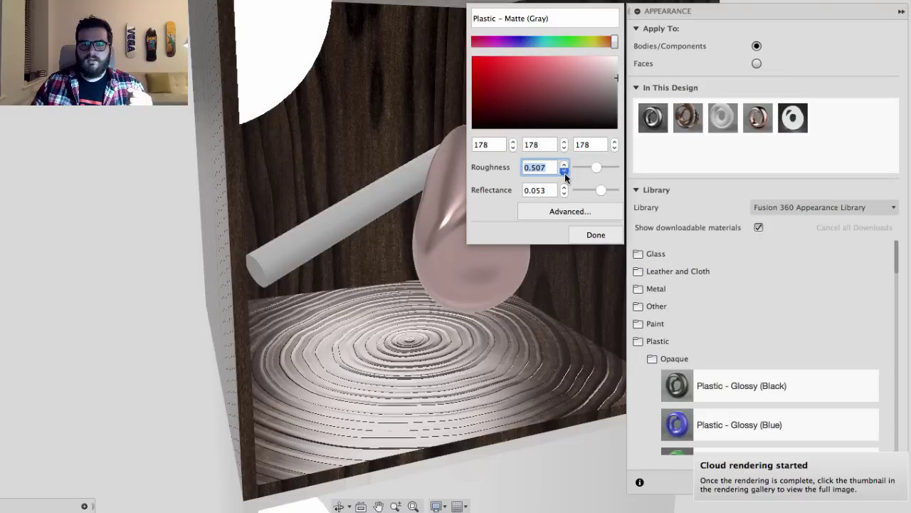
click(565, 171)
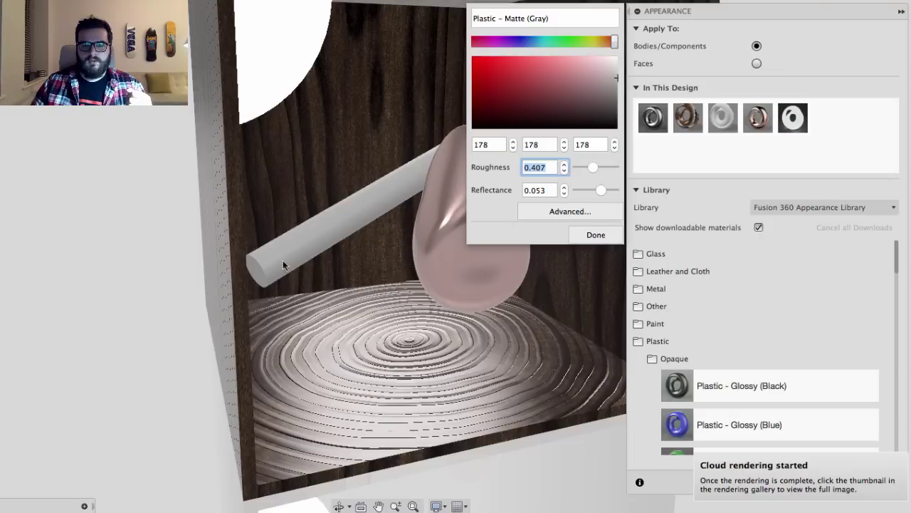
click(564, 171)
Set the gray plastic's reflectance to 0.080 and finish editing the appearance.
click(564, 188)
click(564, 187)
click(564, 187)
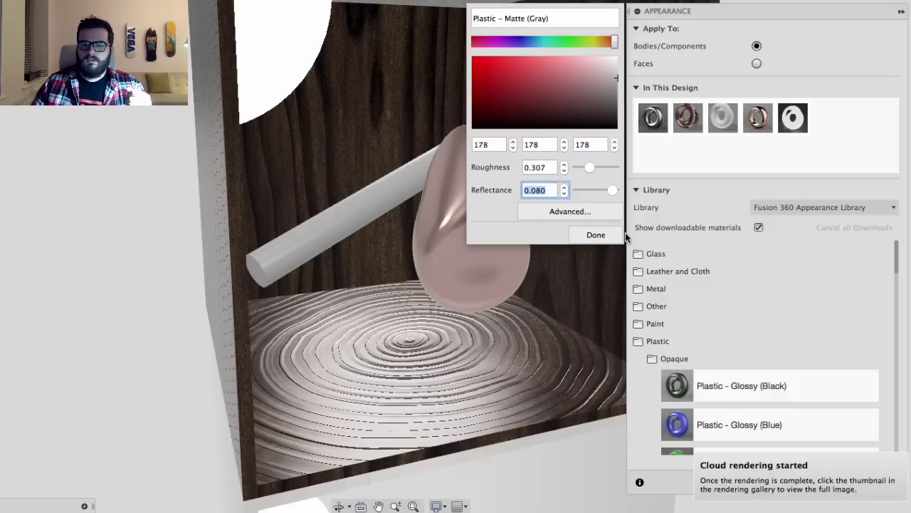
click(602, 235)
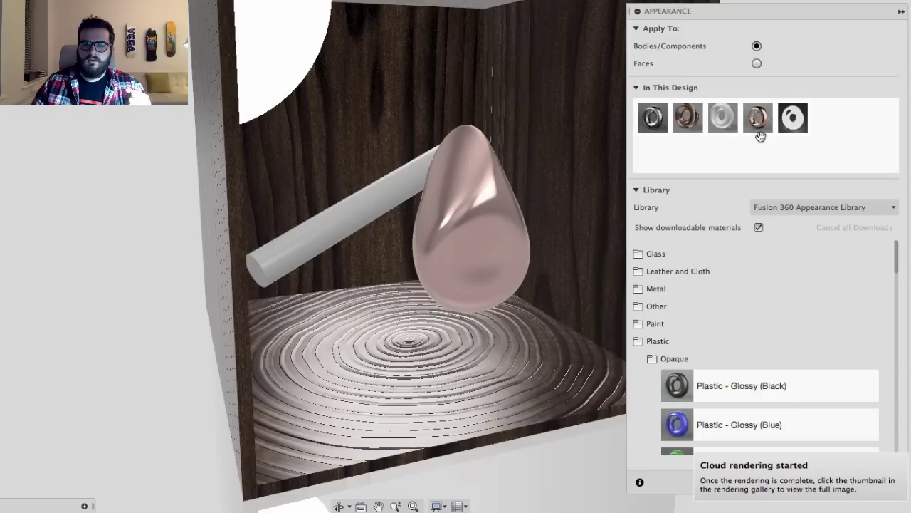
Examine the advanced settings of the Copper - Polished appearance, including its Cutout options, and leave without changes.
right_click(759, 119)
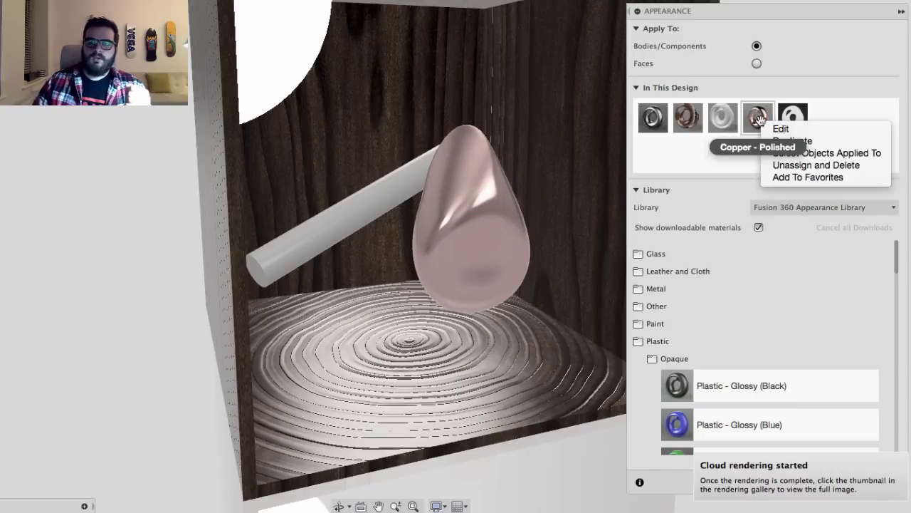
click(772, 125)
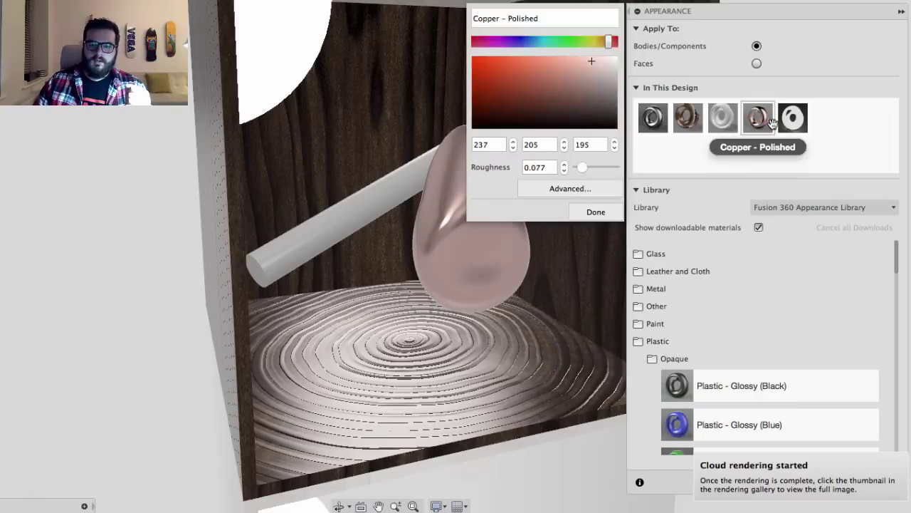
click(567, 187)
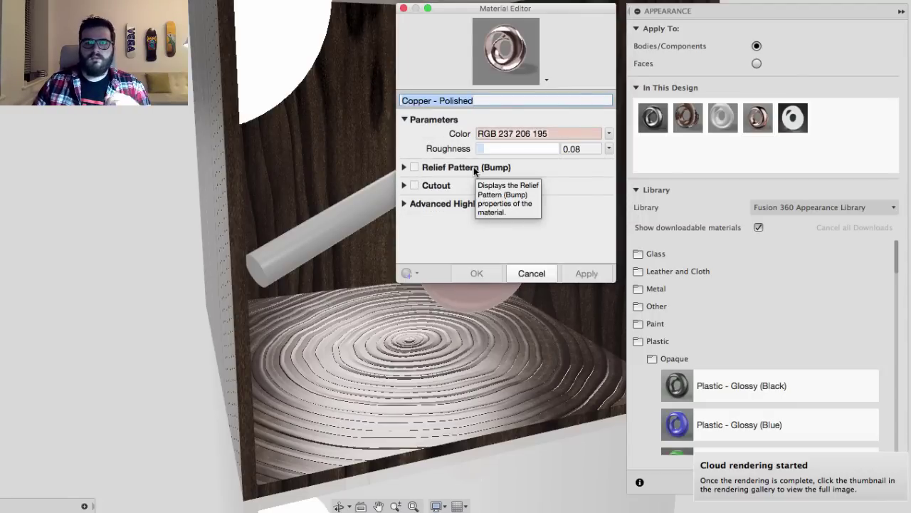
key(shift+Tab)
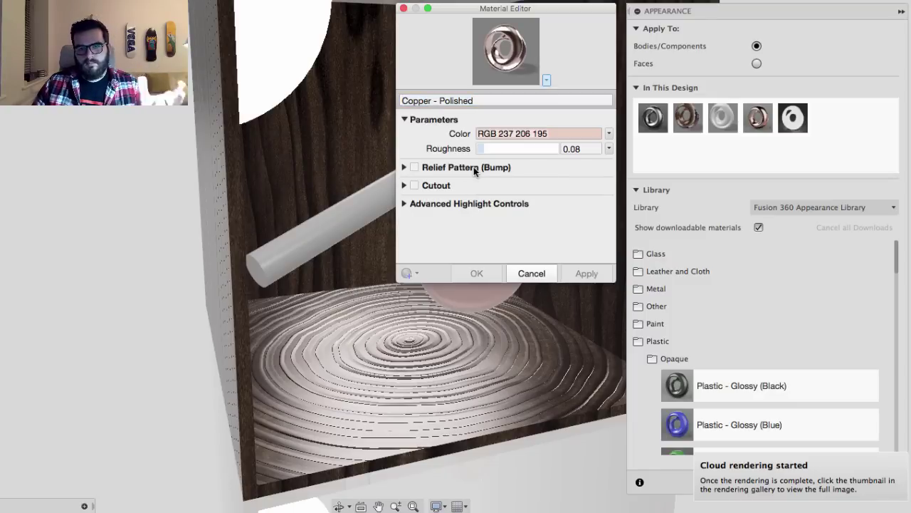
click(404, 186)
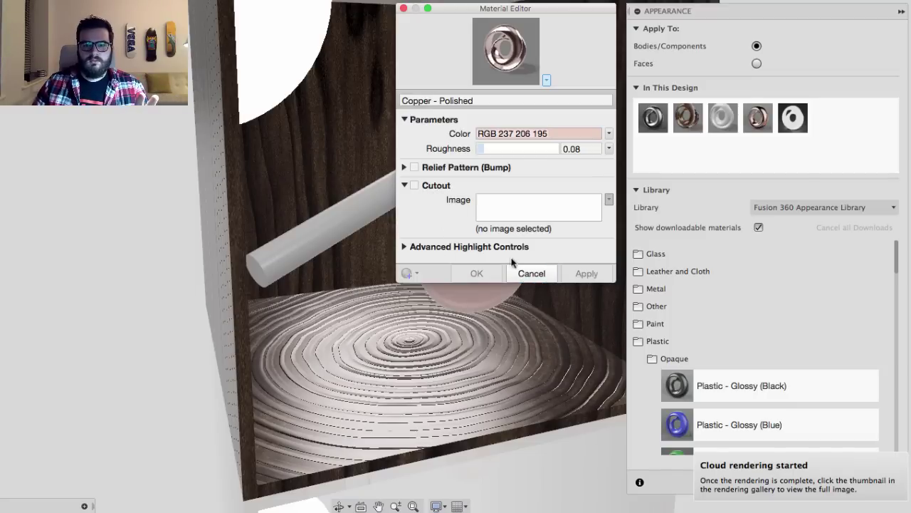
click(533, 272)
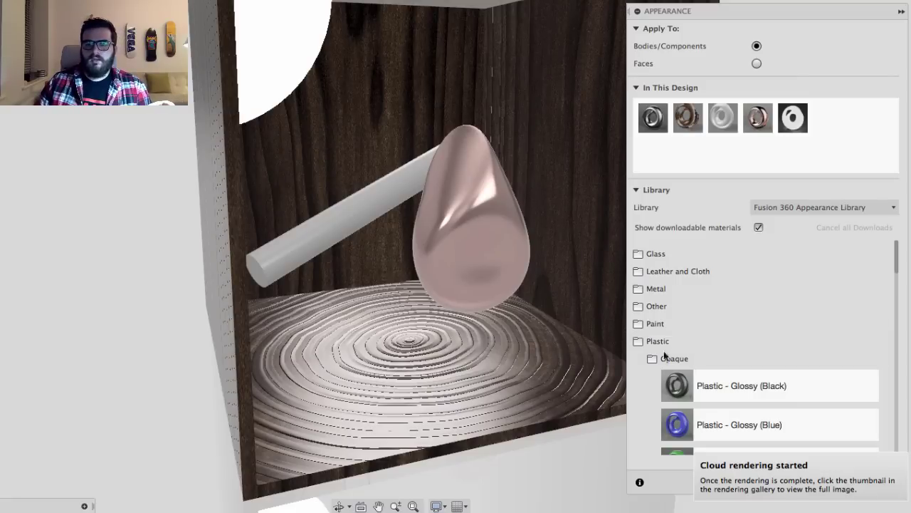
Apply the Brass - Polished appearance from the metal library to the teardrop body.
click(659, 289)
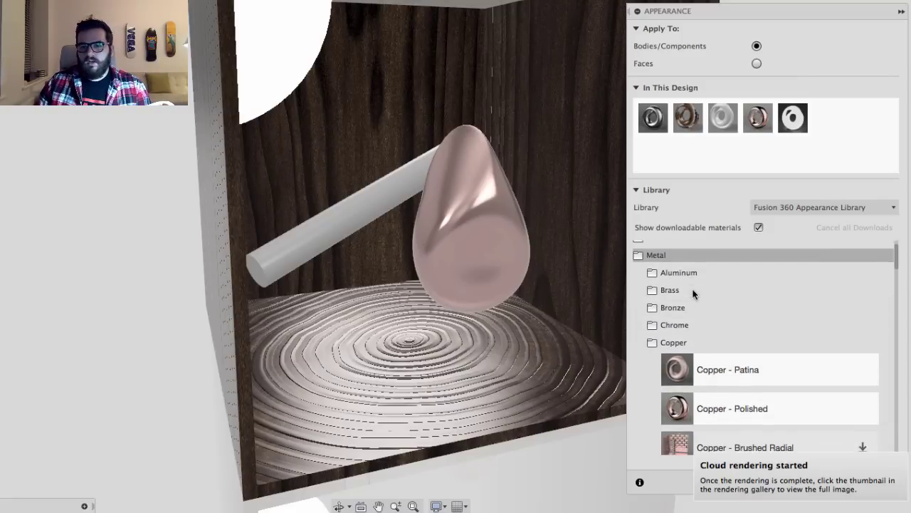
scroll(685, 321, down, 1)
click(675, 342)
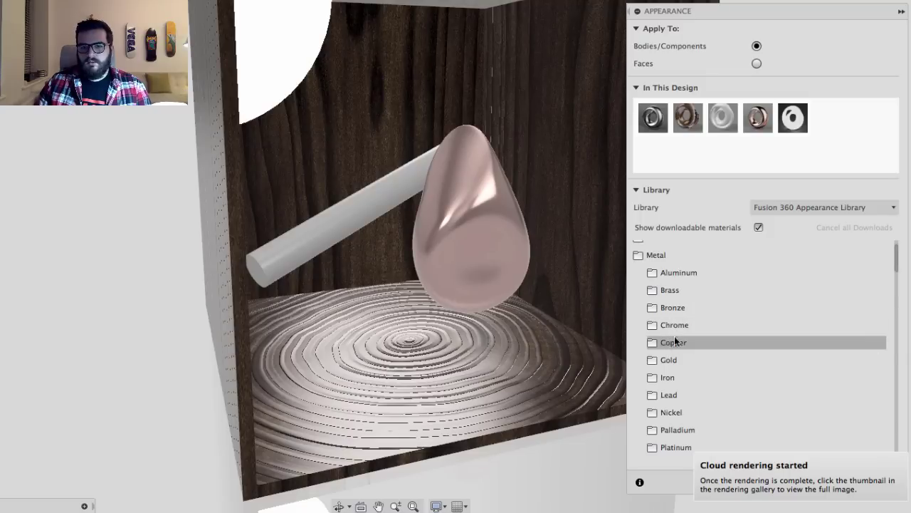
click(670, 290)
scroll(802, 355, down, 2)
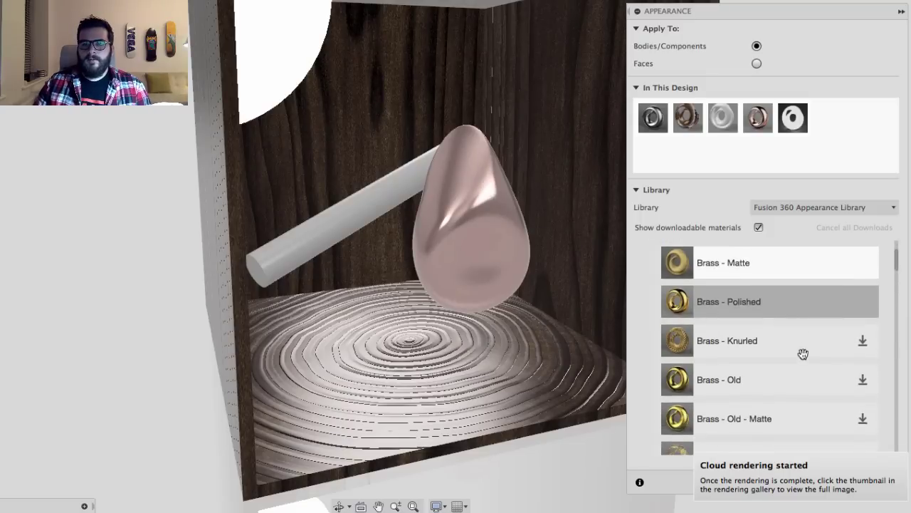
drag(746, 301, 474, 229)
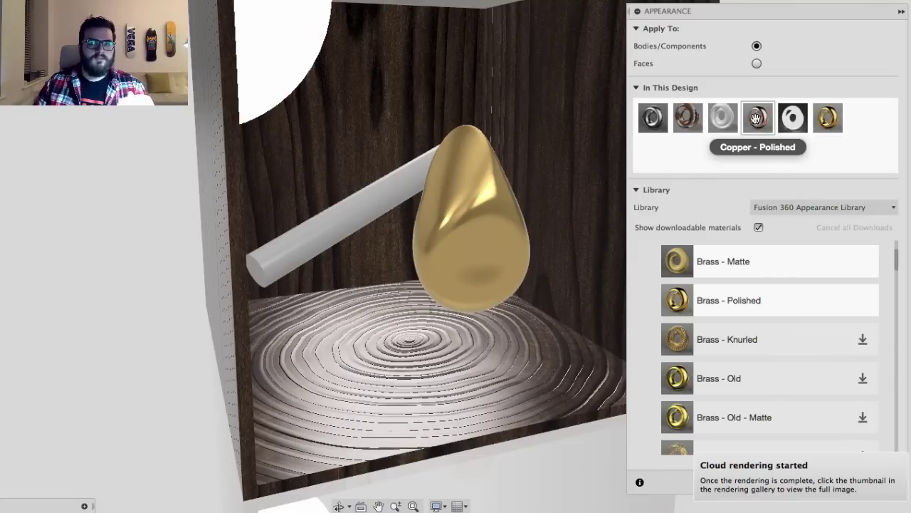
Put Copper - Polished back on the teardrop body and replace that appearance in the design with Brass - Polished.
drag(756, 117, 672, 261)
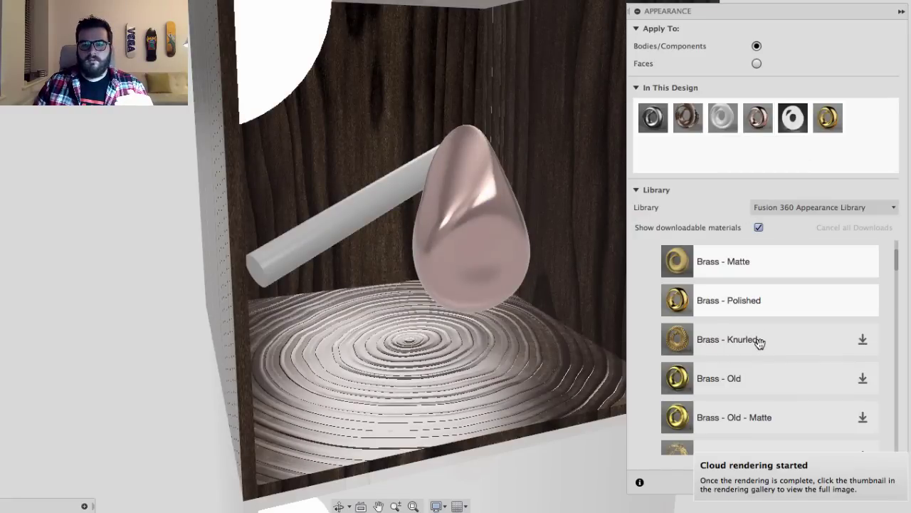
click(668, 305)
drag(668, 304, 759, 123)
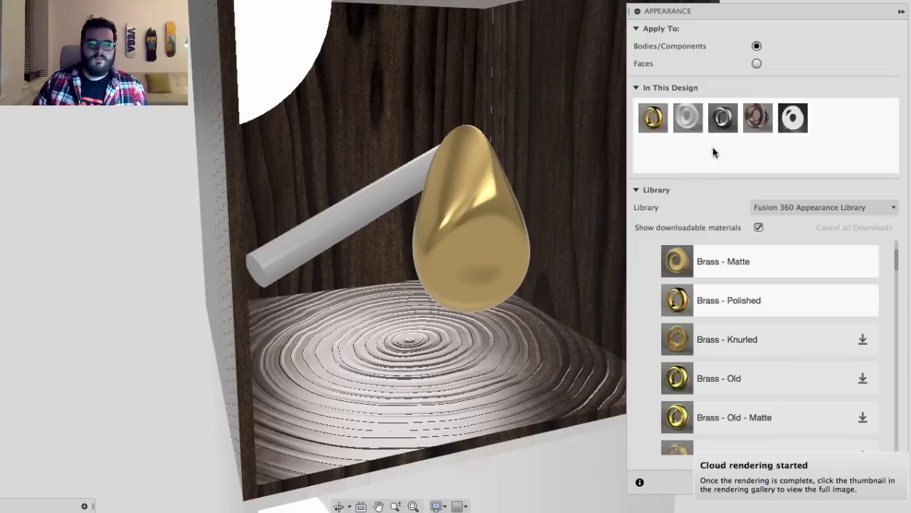
Edit the LED - SMD 3528 - 8lm (White) appearance and set its luminance to 1300 cd/m^2.
right_click(789, 119)
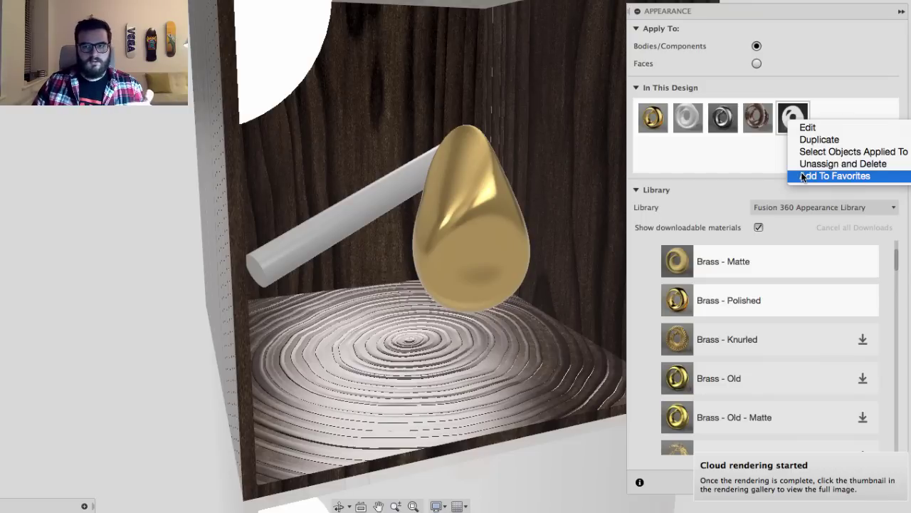
click(673, 163)
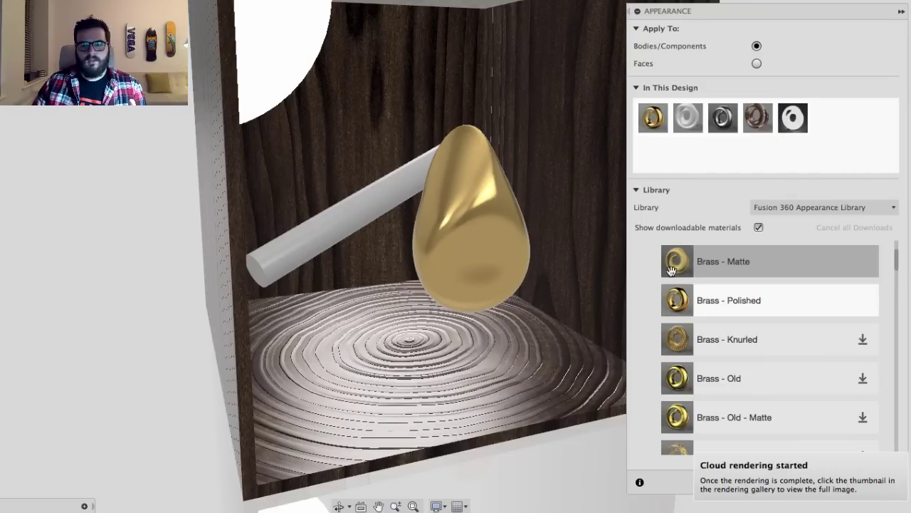
right_click(799, 120)
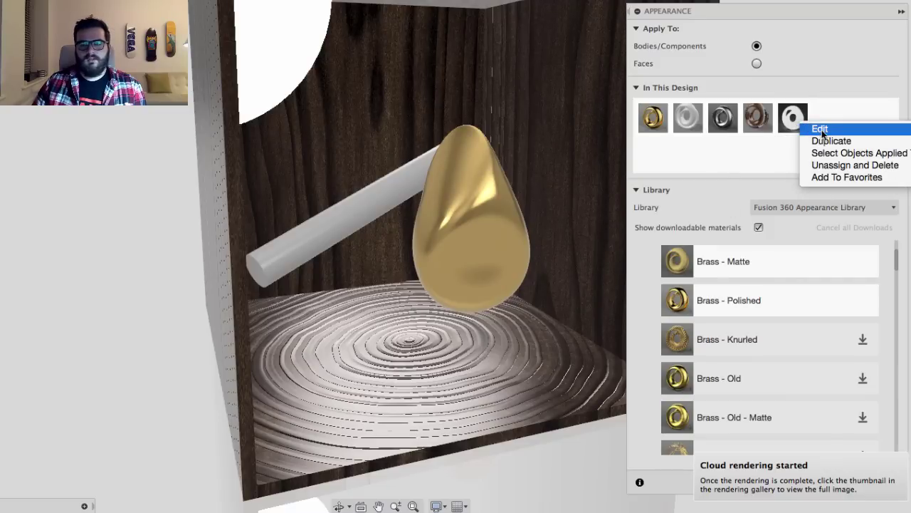
click(821, 129)
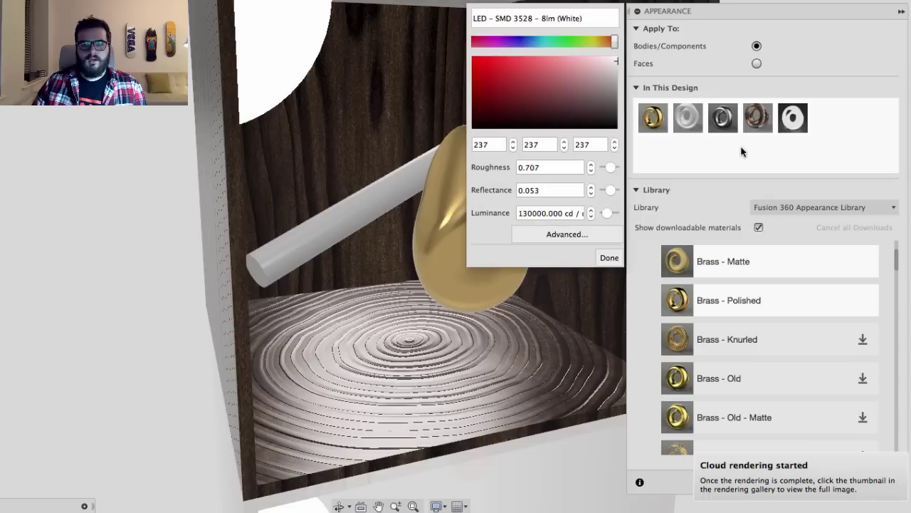
click(558, 212)
key(Down)
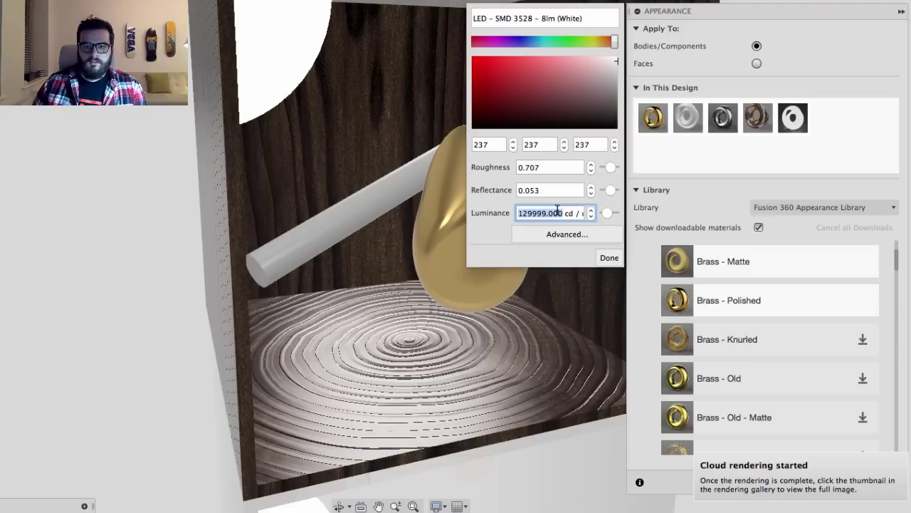
key(Up)
click(543, 212)
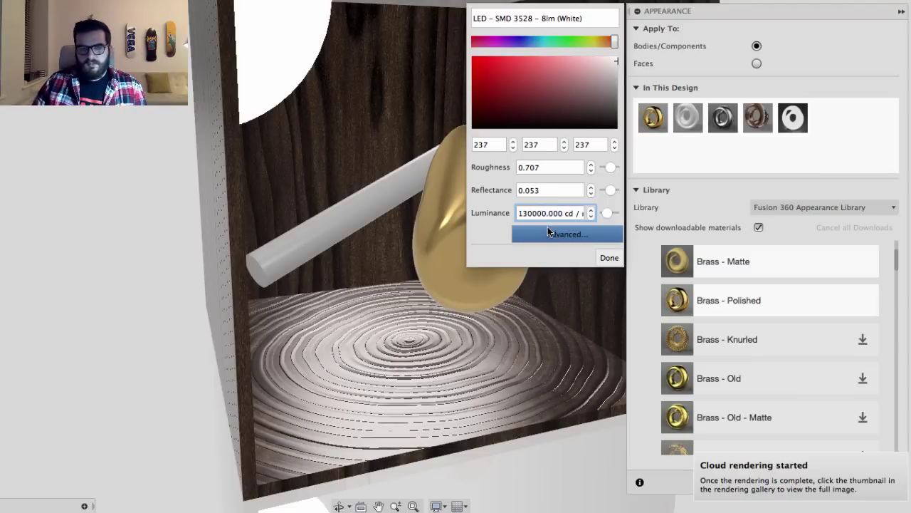
key(BackSpace)
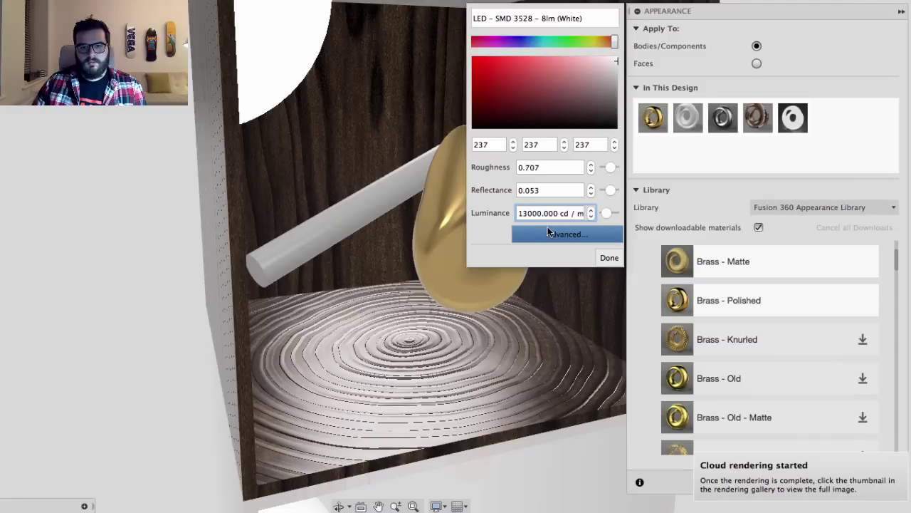
key(BackSpace)
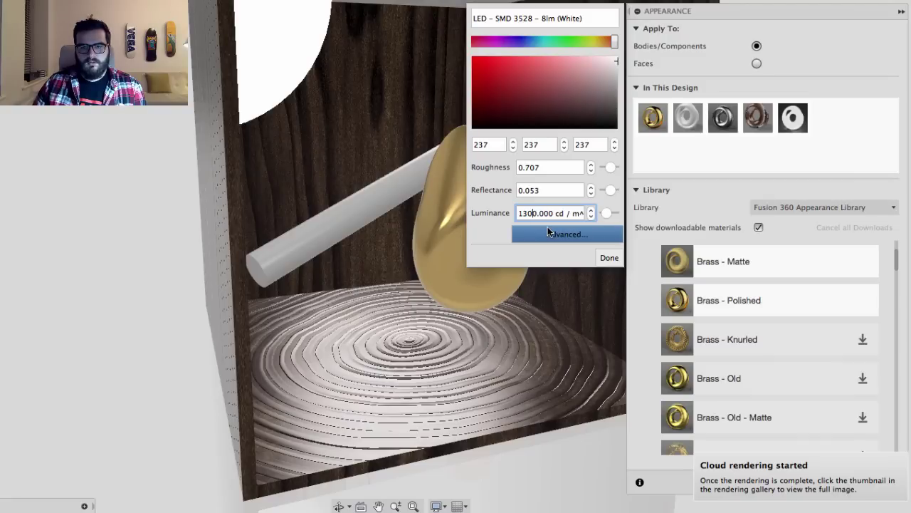
click(608, 259)
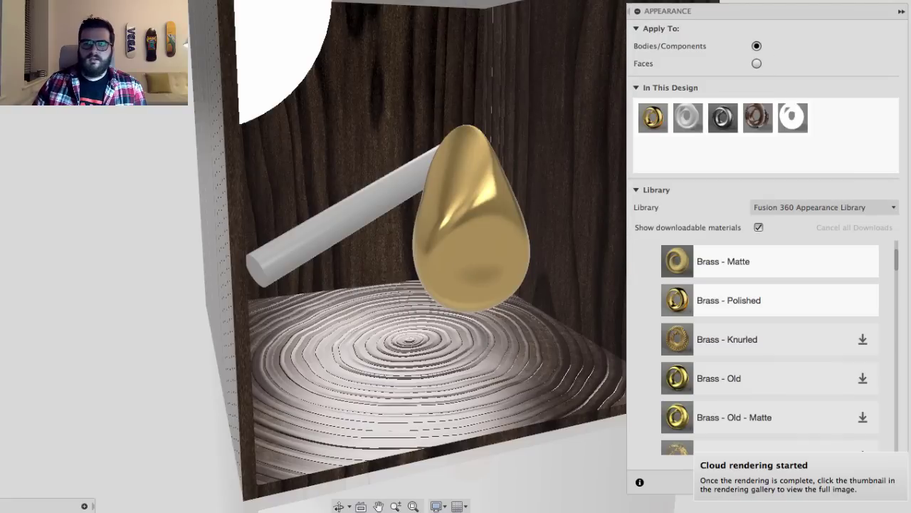
Start the in-canvas ray-traced render with the box turned so the whole brass teardrop is in view.
shift+middle_drag(401, 197, 303, 208)
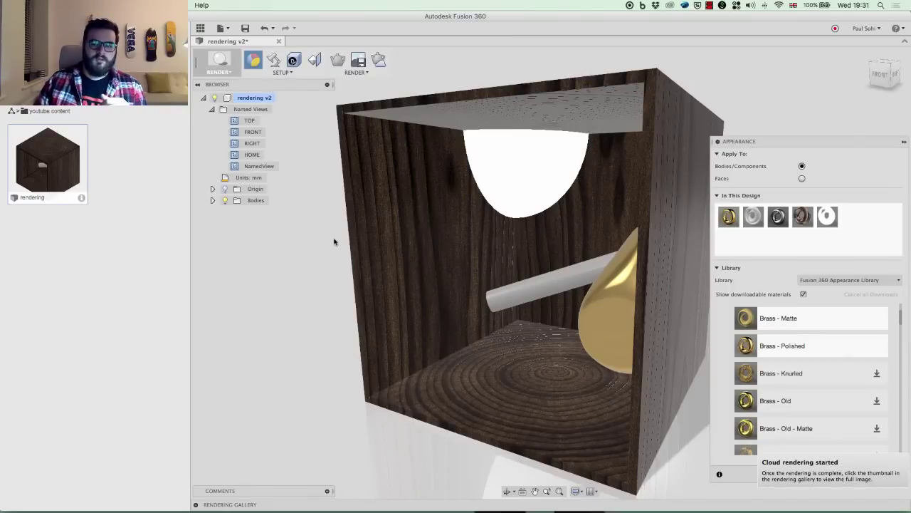
mouse_move(885, 76)
mouse_down()
mouse_move(899, 80)
mouse_move(884, 75)
mouse_up()
middle_drag(855, 96, 807, 106)
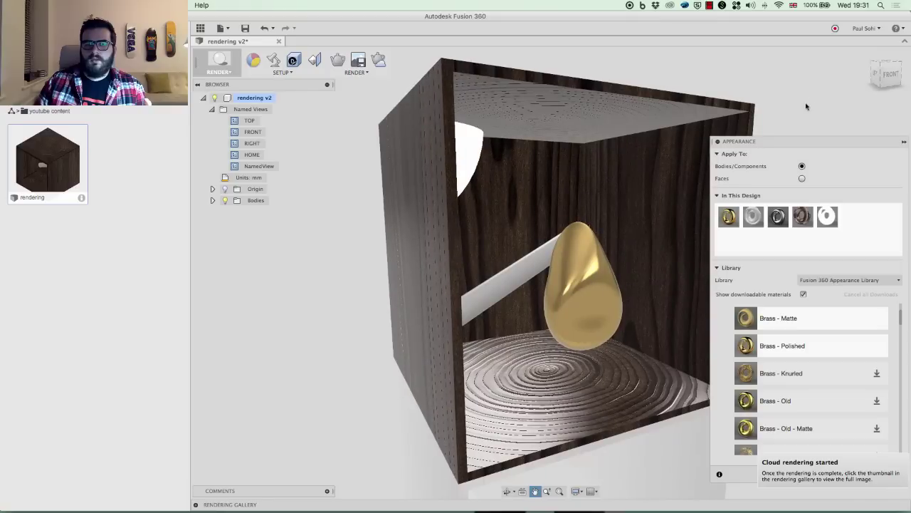
click(903, 142)
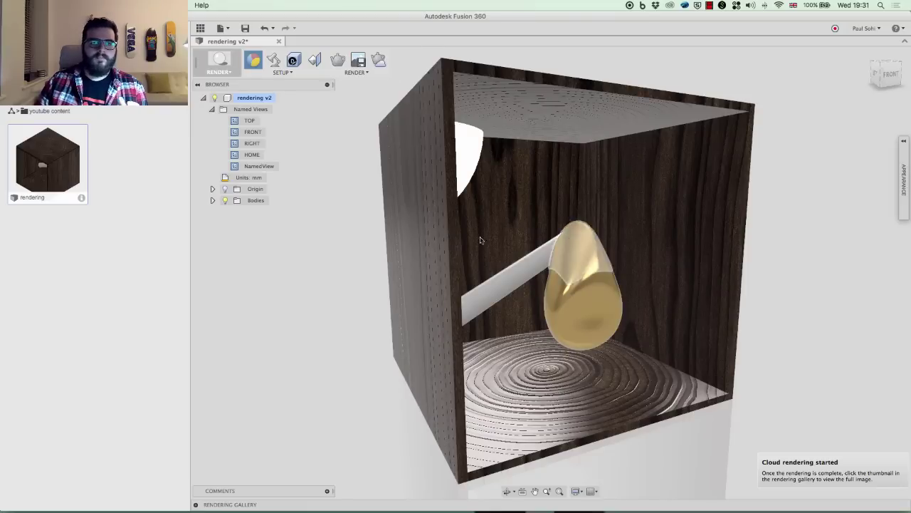
click(337, 59)
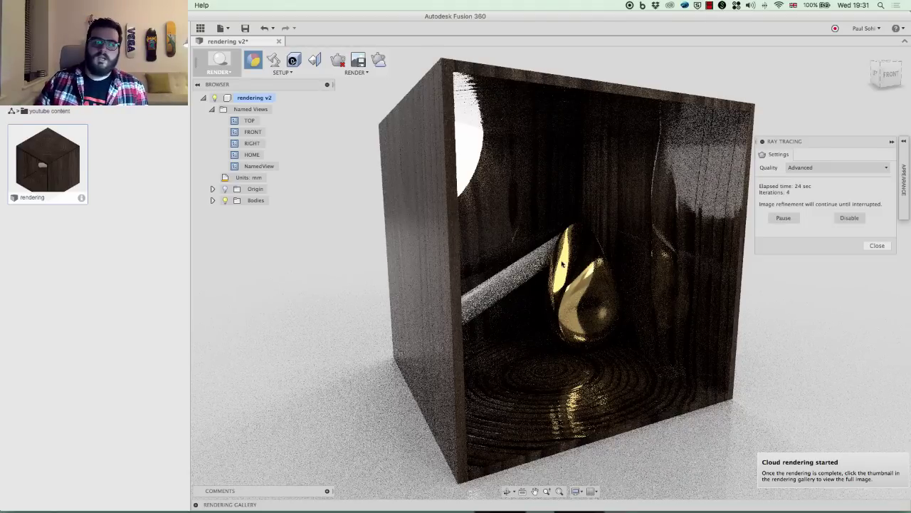
click(892, 142)
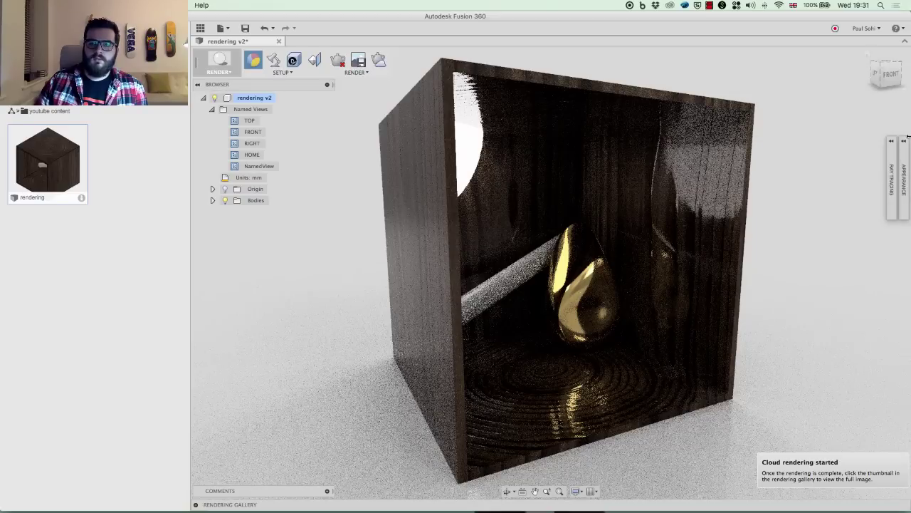
Raise the white LED appearance's luminance to 13000 cd/m^2 while the ray tracing runs.
click(904, 178)
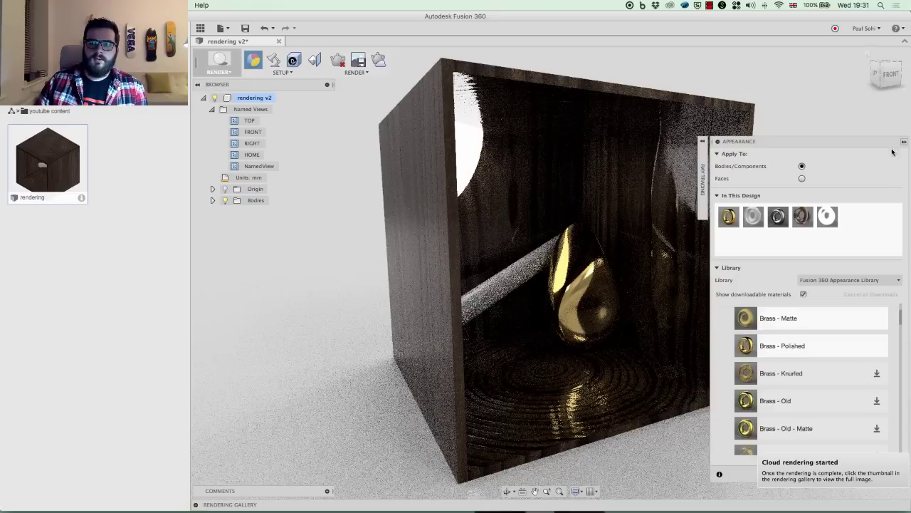
right_click(829, 219)
key(Escape)
double_click(831, 221)
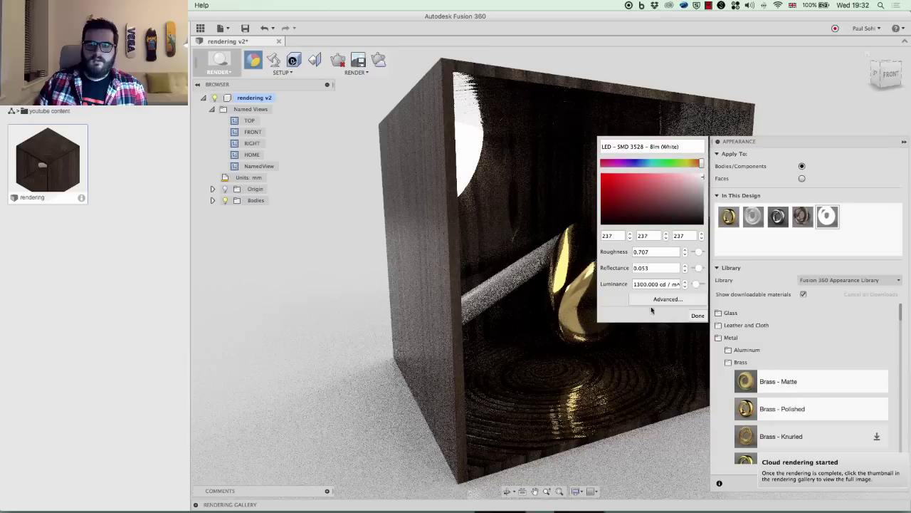
click(643, 285)
text(0)
key(Return)
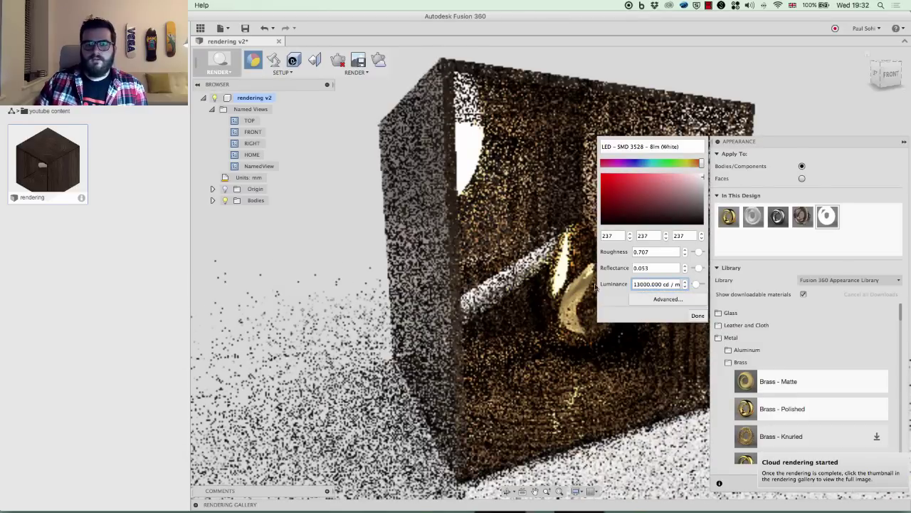
click(700, 316)
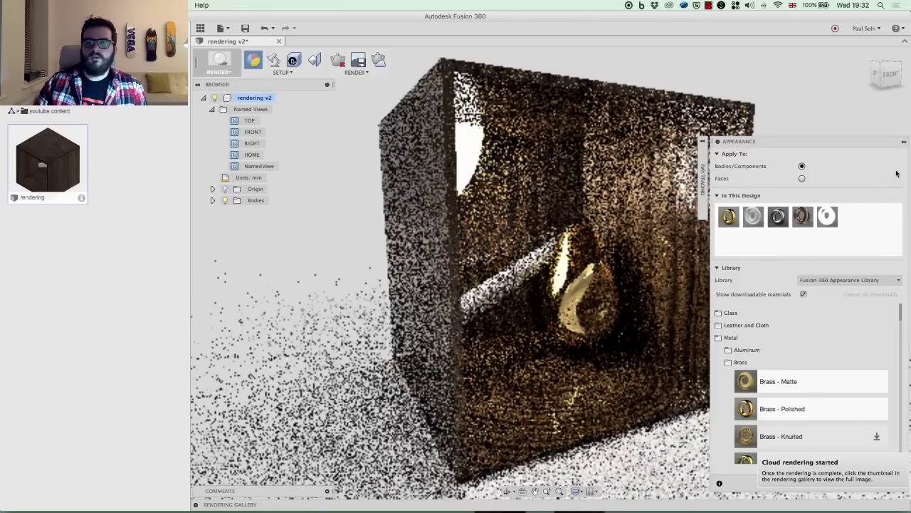
Disable the in-canvas ray tracing and start a cloud rendering of the current view with the existing custom settings.
click(904, 141)
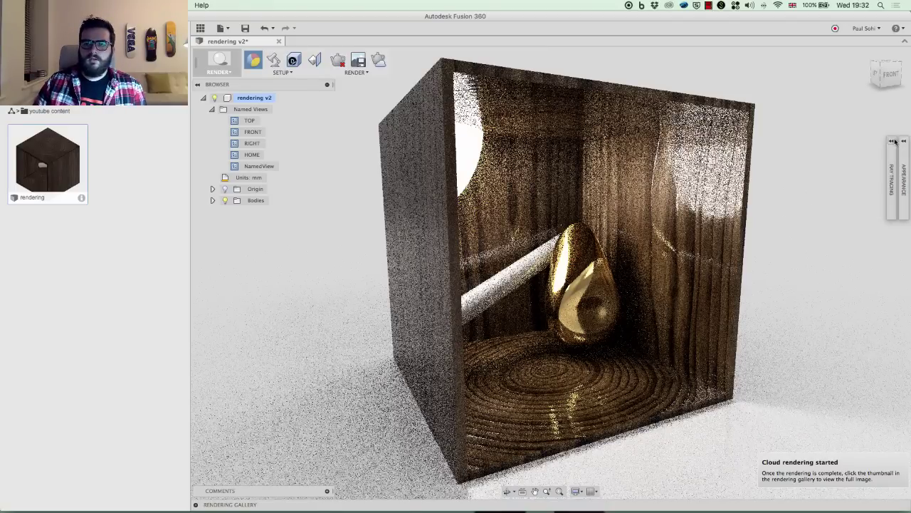
mouse_move(895, 142)
click(848, 218)
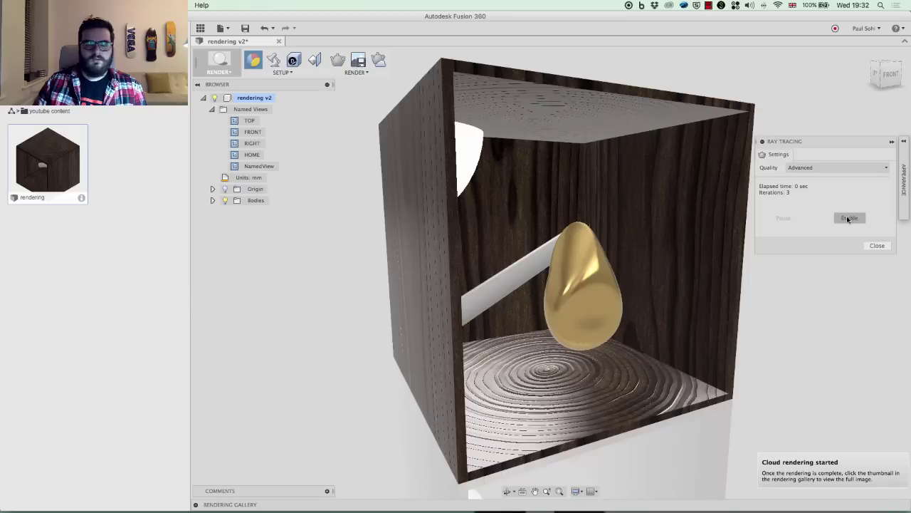
click(380, 60)
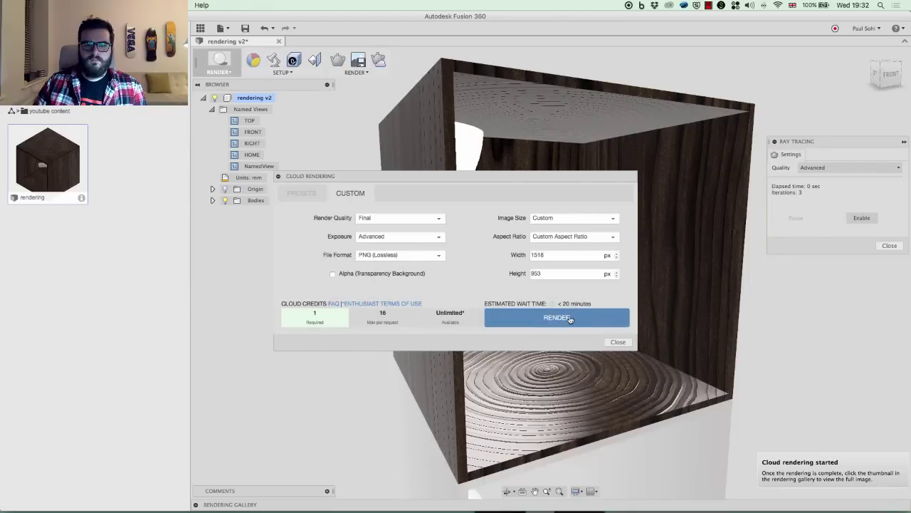
click(570, 318)
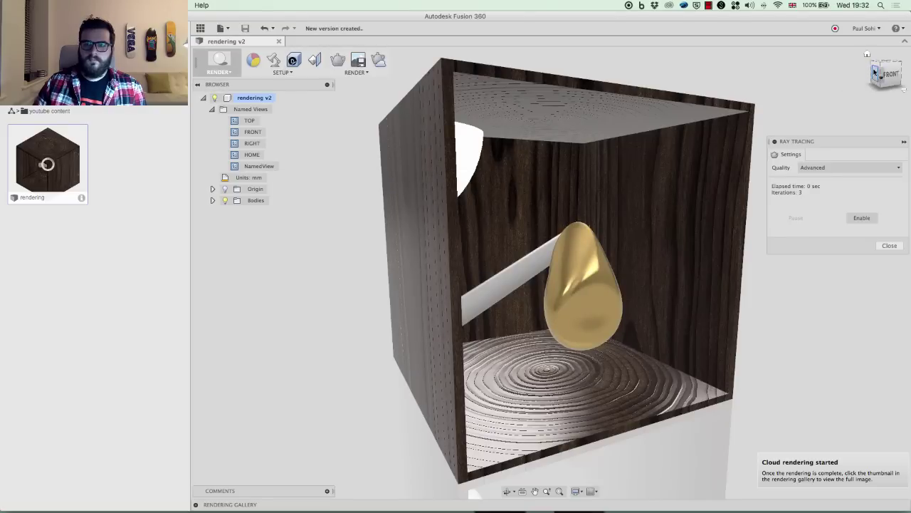
Turn the box to show the round lamp from the front and start another cloud rendering from this angle.
drag(845, 68, 629, 50)
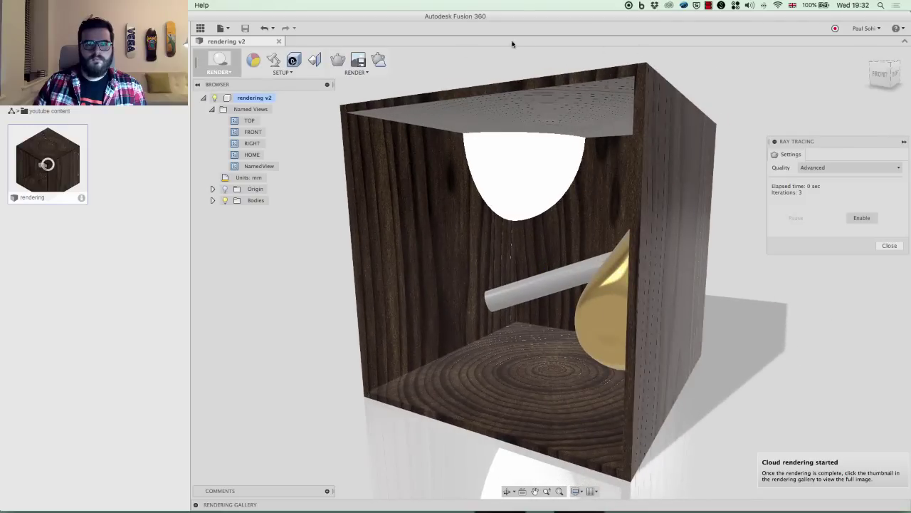
click(377, 61)
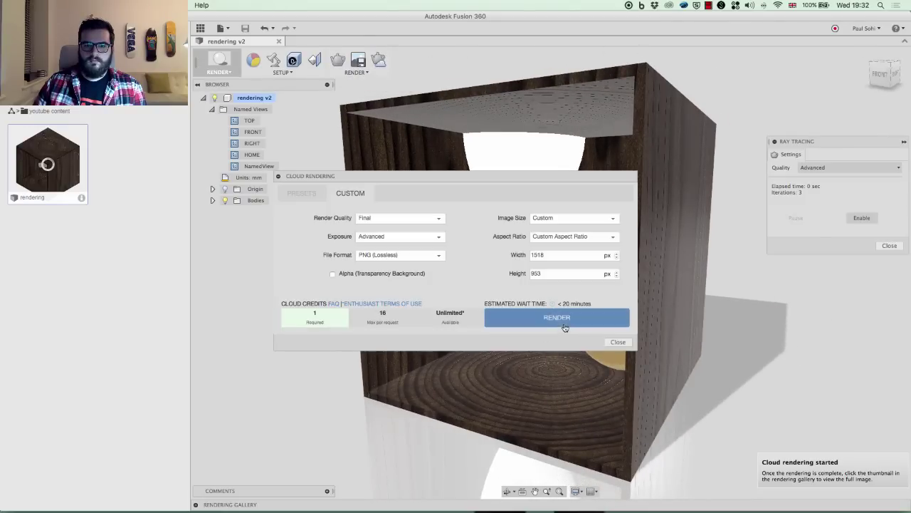
click(561, 318)
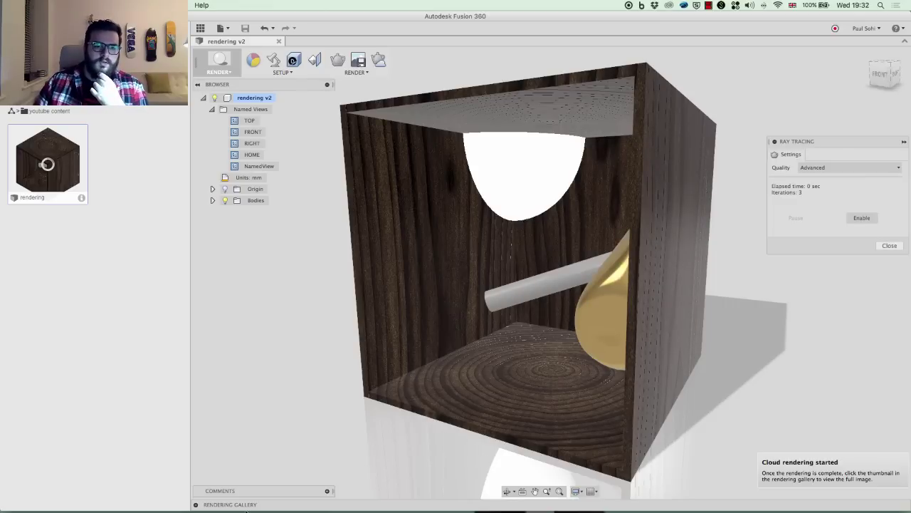
Show the rendering gallery and examine the image capture and save options for the ray-traced view, leaving without saving.
click(197, 505)
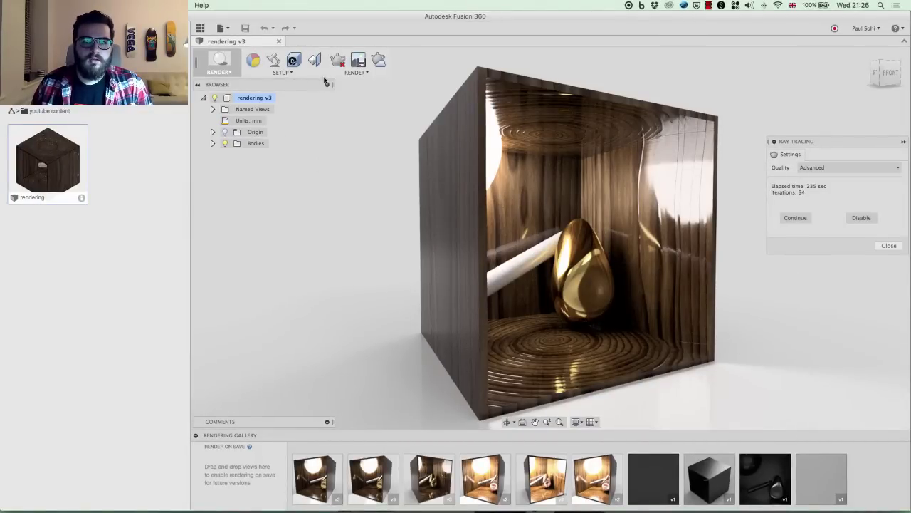
click(358, 60)
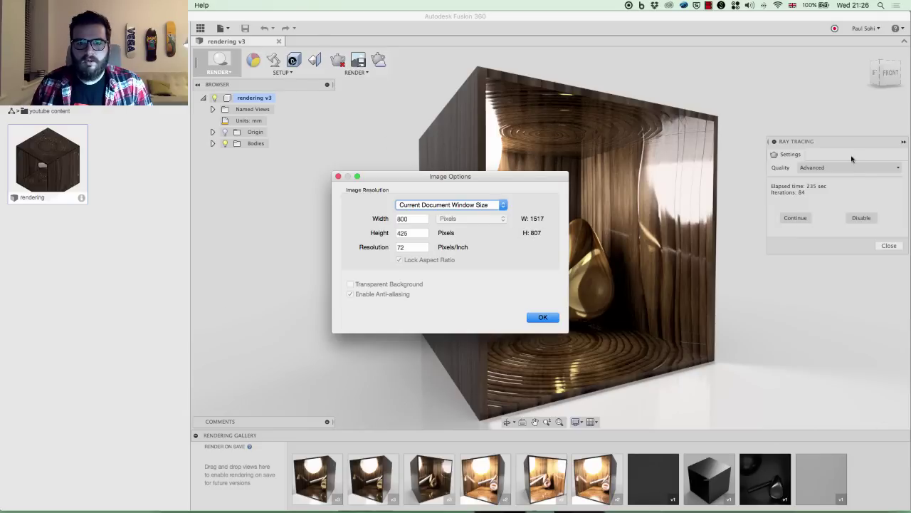
click(542, 317)
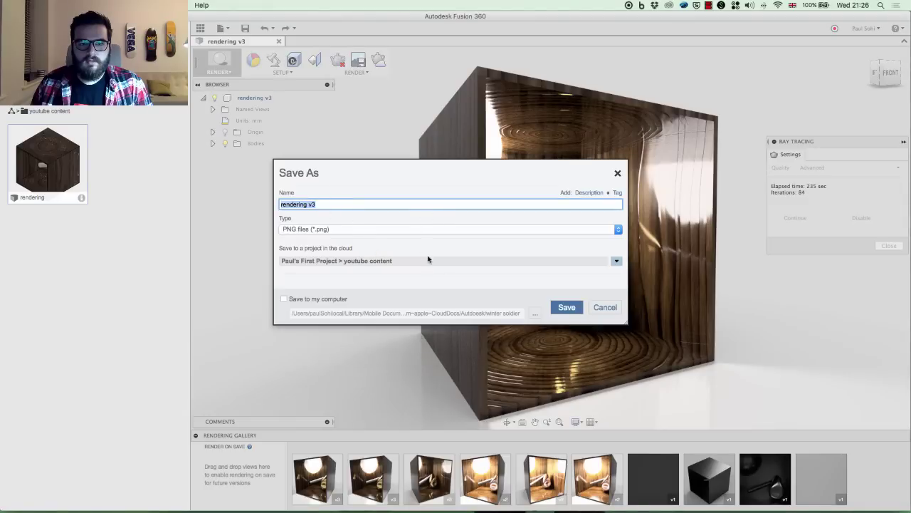
click(602, 307)
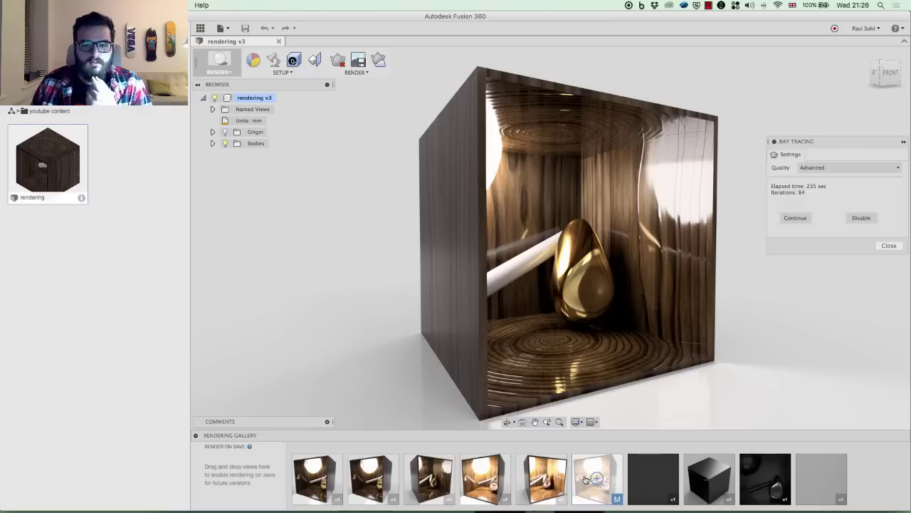
Open the sixth rendering in the gallery and examine the file name offered for its download, cancelling without saving.
mouse_move(478, 484)
mouse_move(602, 482)
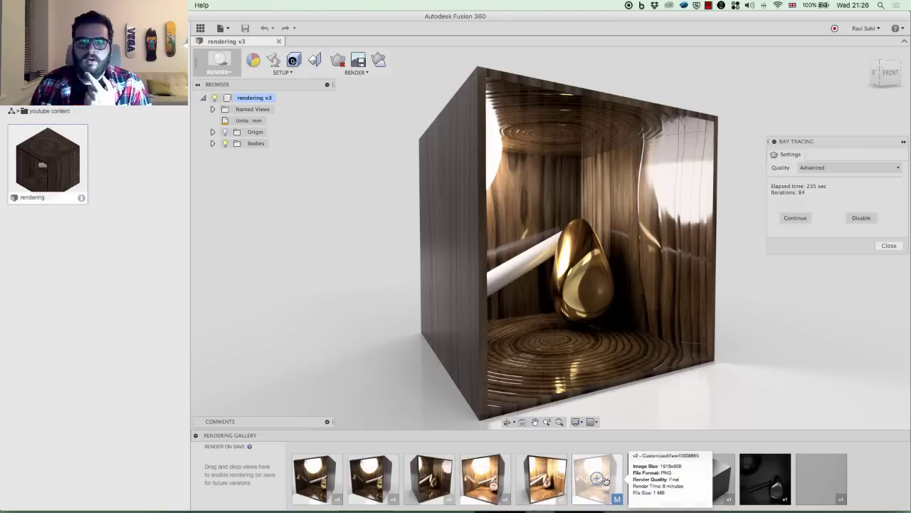
click(601, 483)
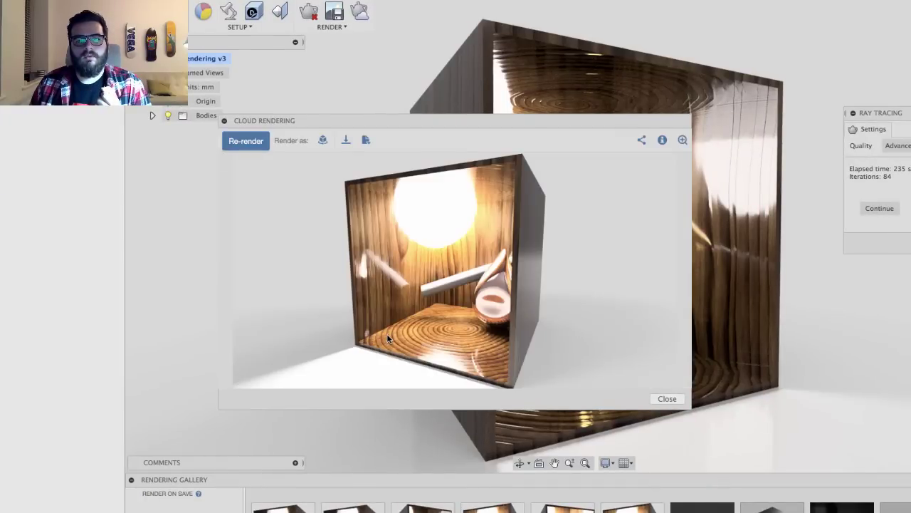
click(347, 143)
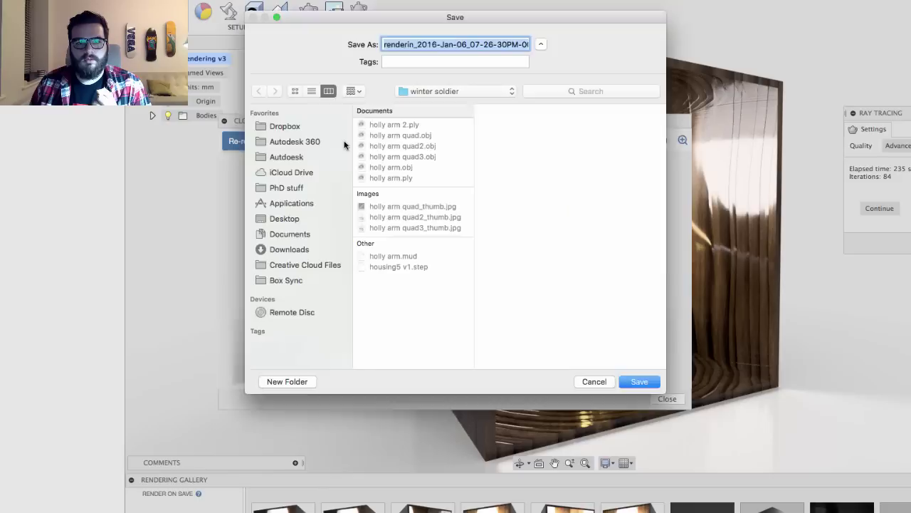
click(466, 44)
click(467, 44)
key(Right)
key(Right)
key(Right)
key(Right)
key(Right)
key(Right)
key(Right)
key(Right)
key(Right)
key(Right)
key(Right)
key(Right)
key(Right)
key(Right)
key(Right)
key(Right)
key(Right)
key(Right)
key(Right)
key(Right)
key(Up)
key(Down)
click(590, 382)
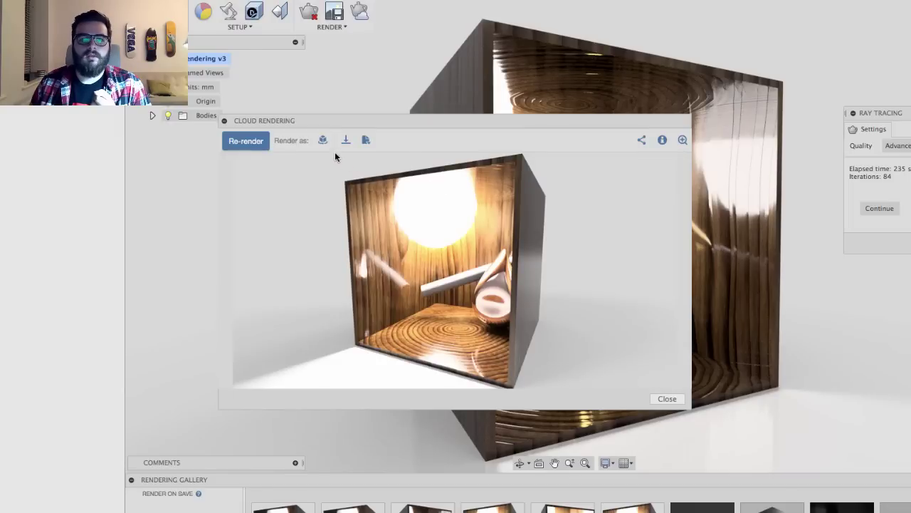
Examine the custom settings for re-rendering this image as a multi-frame turntable, leaving without starting the render.
click(323, 141)
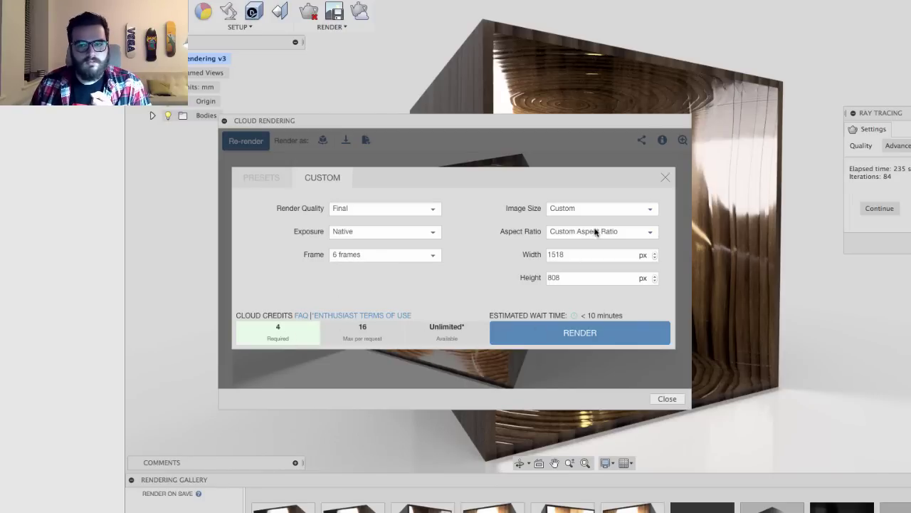
click(667, 178)
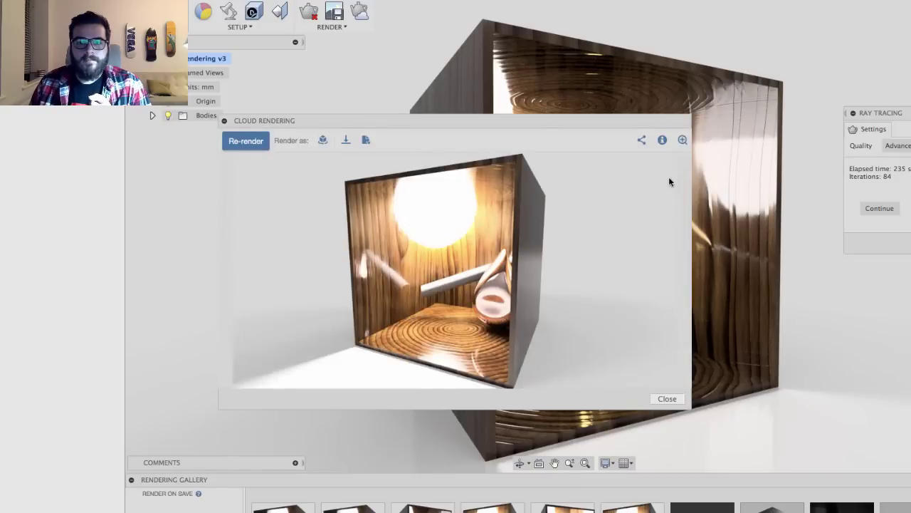